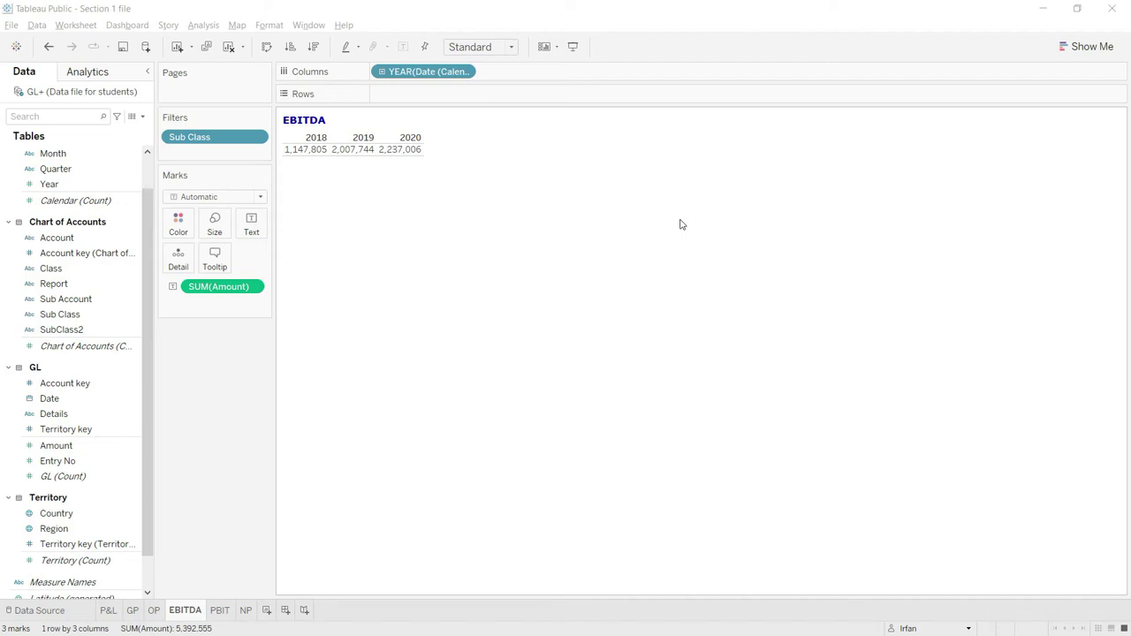
Step: Move the EBITDA sheet tab so it sits between the GP and OP tabs
{"action": "left_click", "coordinate": [681, 225]}
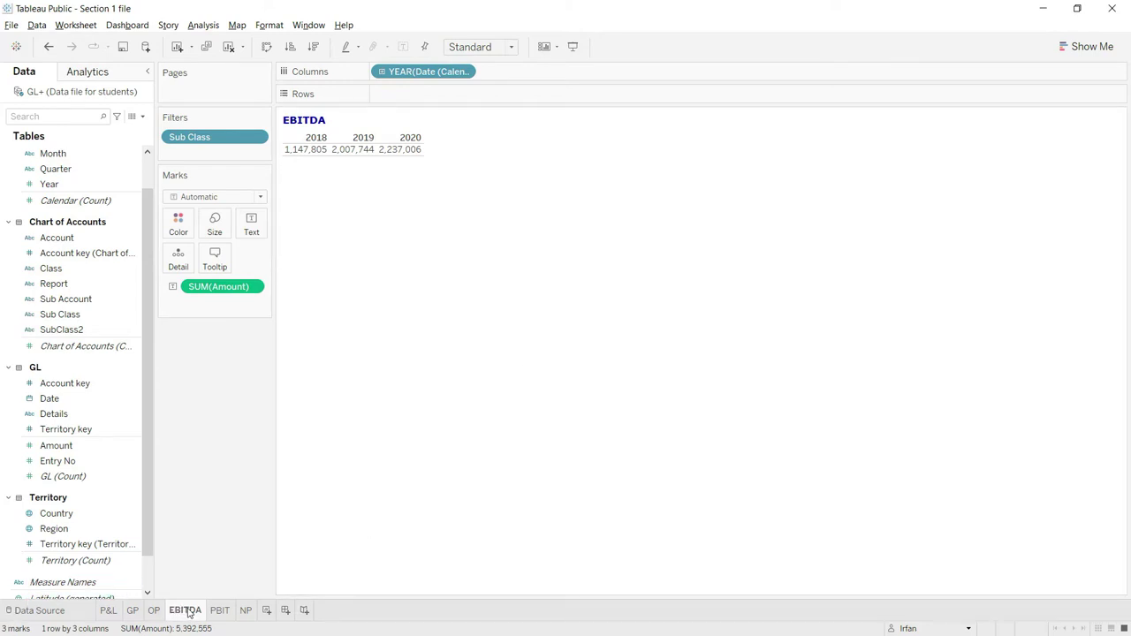
{"action": "left_click_drag", "start_coordinate": [188, 613], "coordinate": [148, 616]}
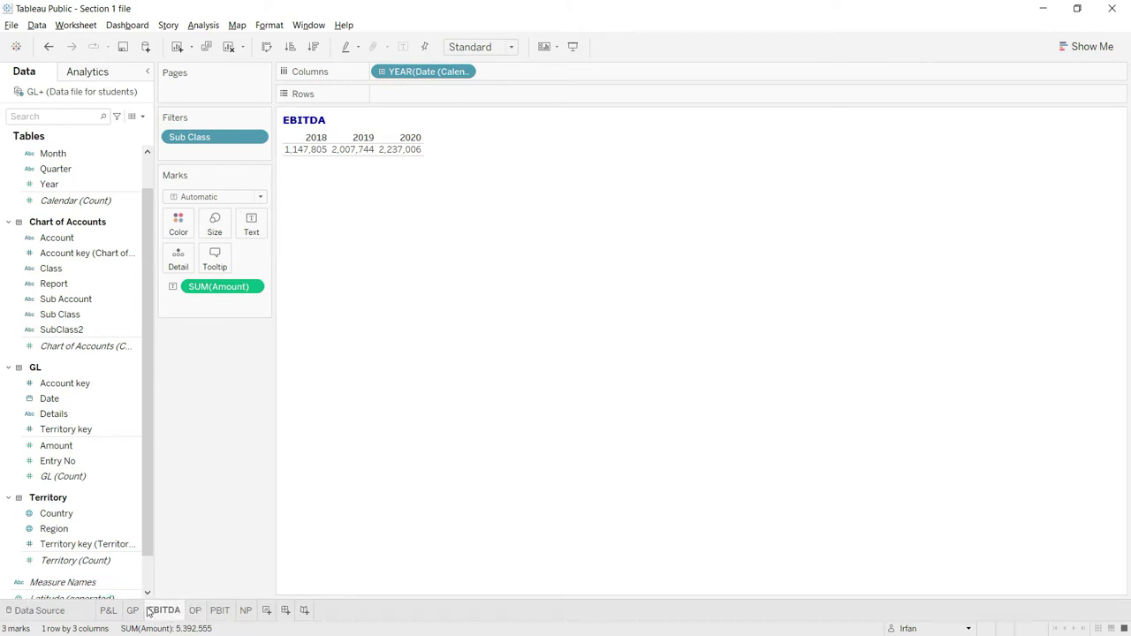
Step: Create Dashboard 1 with floating objects and its size range set to Automatic
{"action": "left_click", "coordinate": [285, 613]}
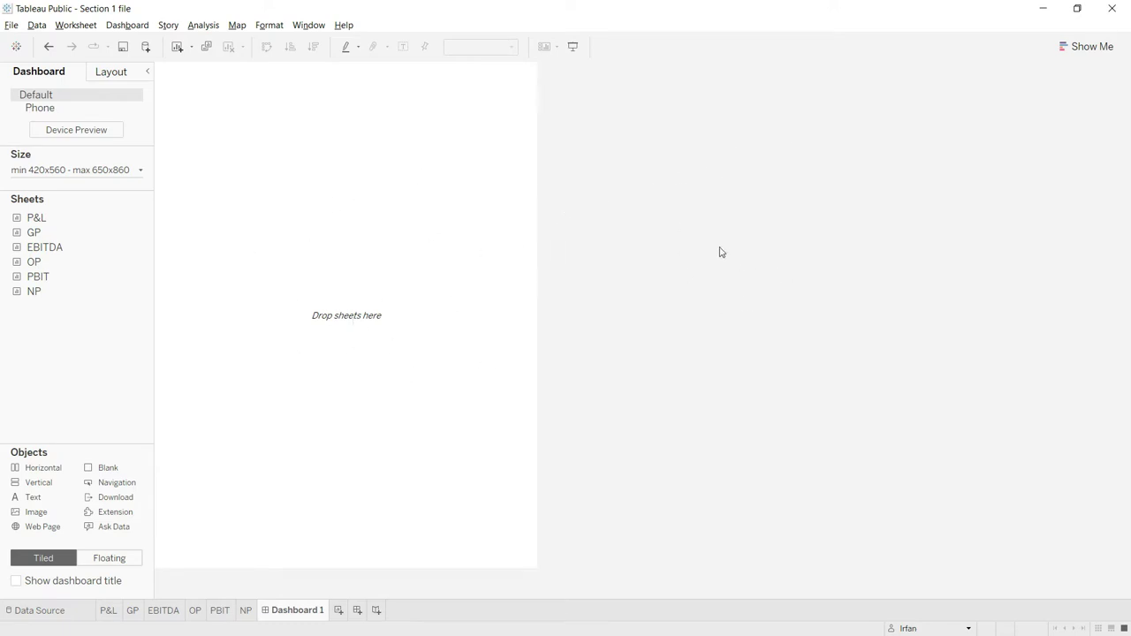
{"action": "key", "text": "ctrl+z"}
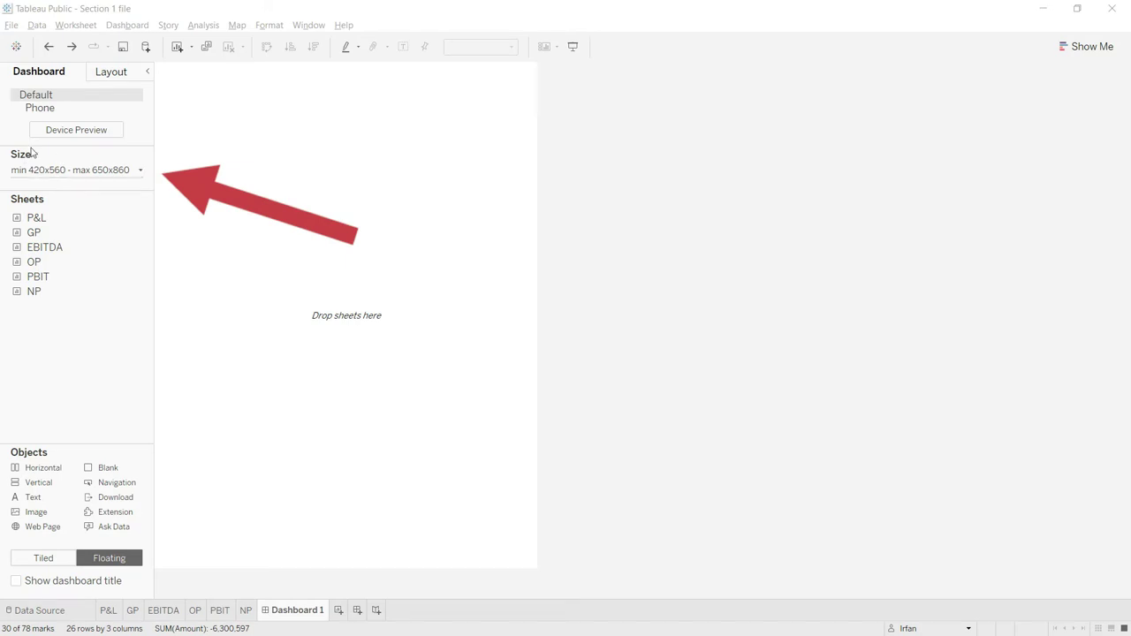
{"action": "left_click", "coordinate": [141, 172]}
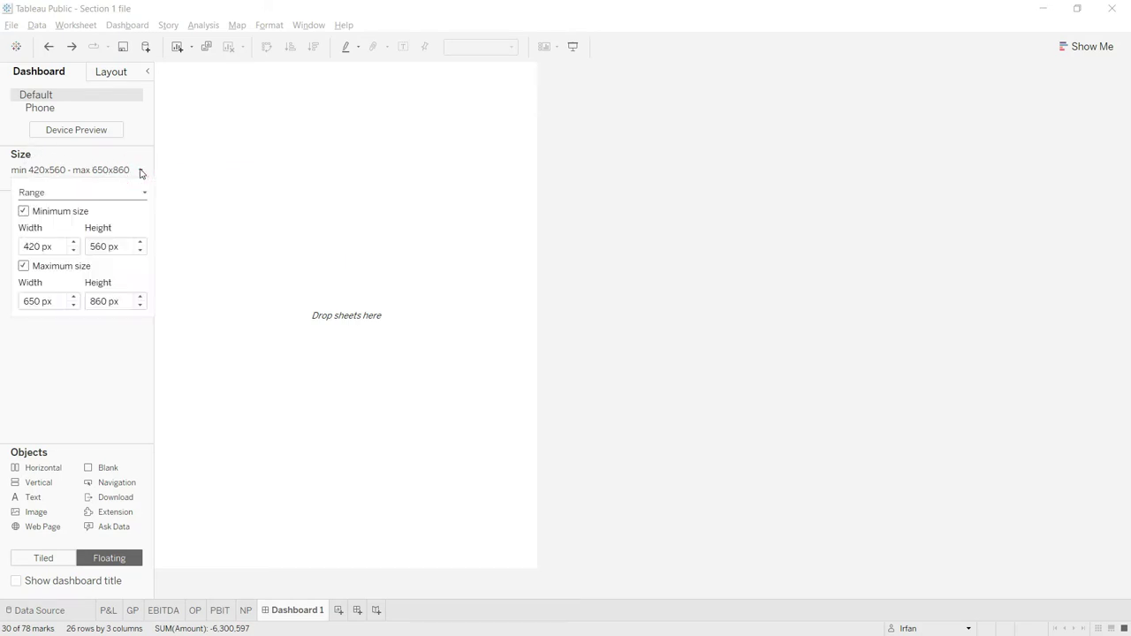
{"action": "left_click", "coordinate": [144, 193]}
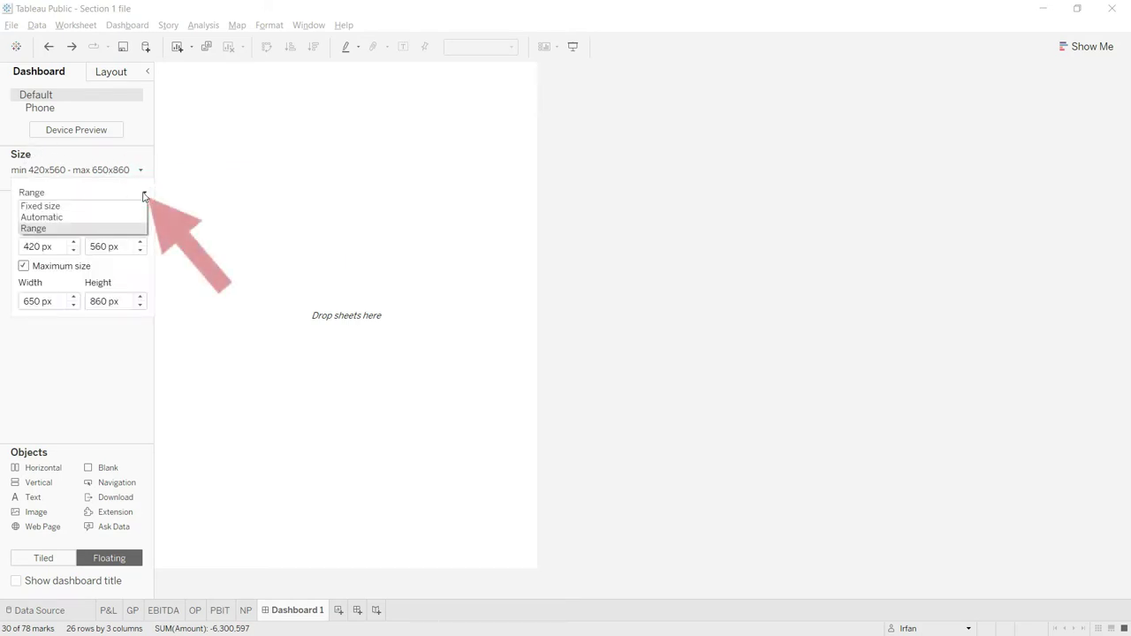
{"action": "left_click", "coordinate": [49, 220]}
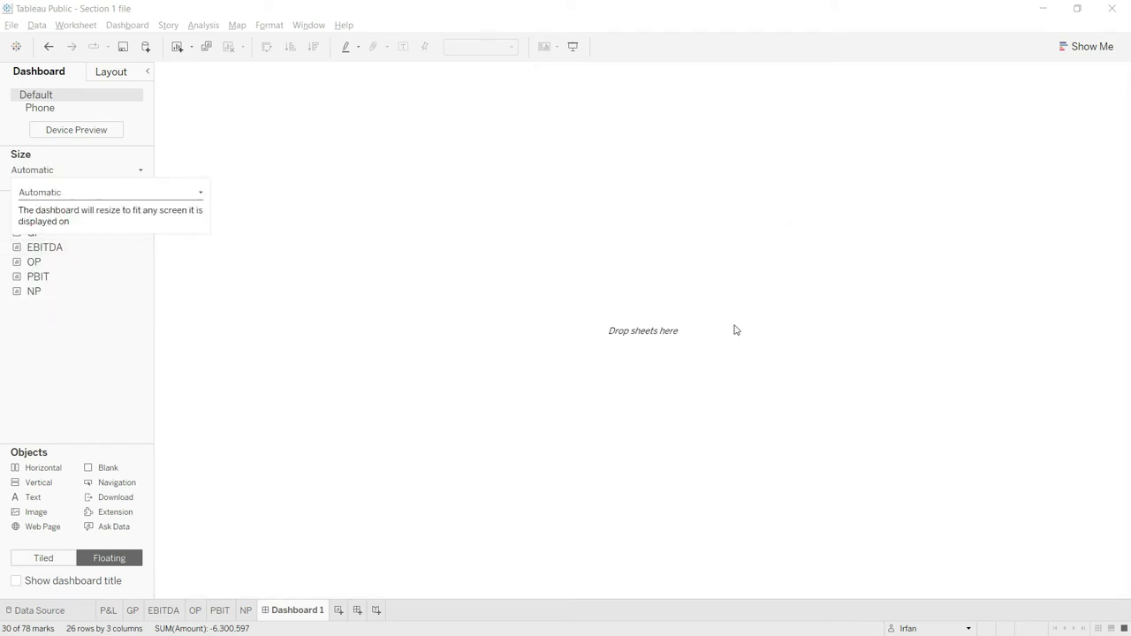
{"action": "left_click", "coordinate": [383, 314]}
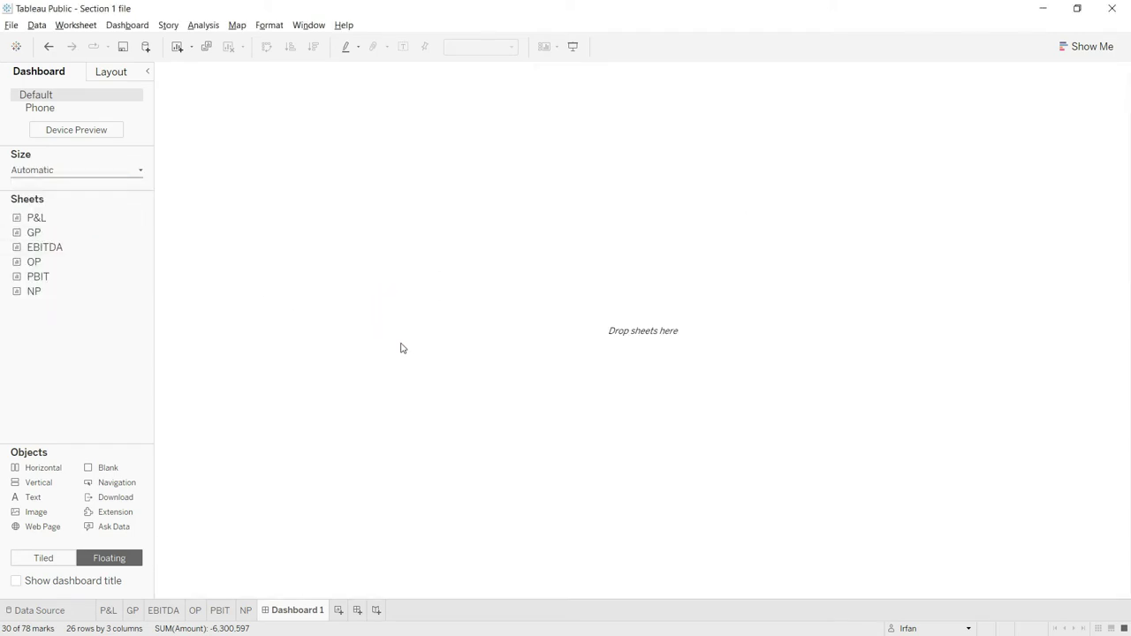
Step: Add the P&L sheet to Dashboard 1 and enlarge the table to show all rows and years
{"action": "mouse_move", "coordinate": [62, 217]}
{"action": "right_click", "coordinate": [36, 217]}
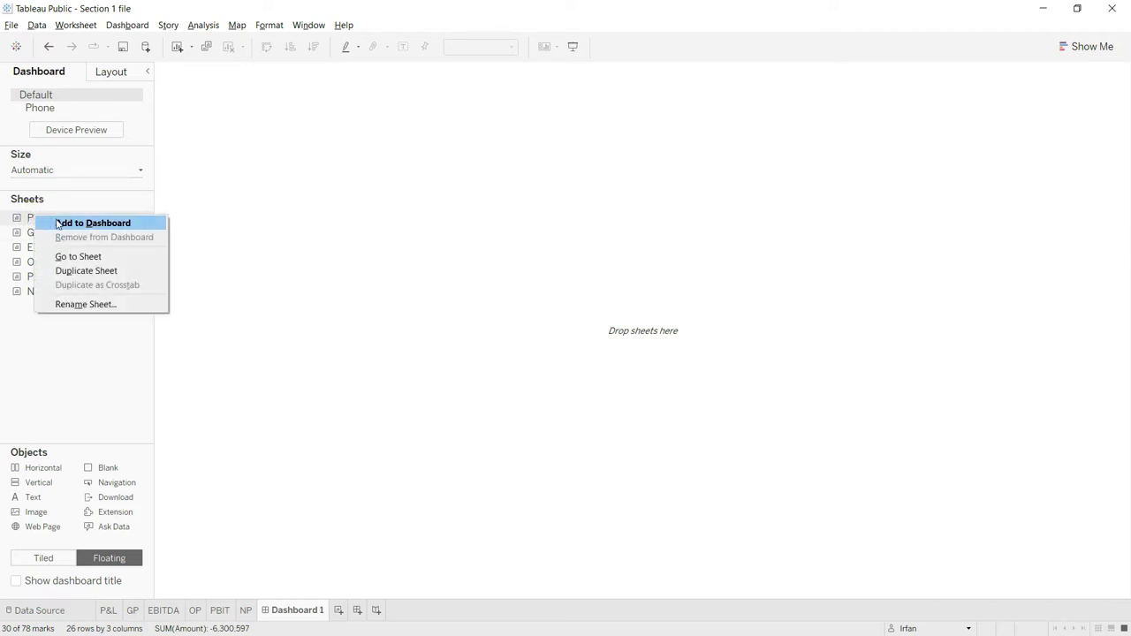
{"action": "left_click", "coordinate": [56, 224]}
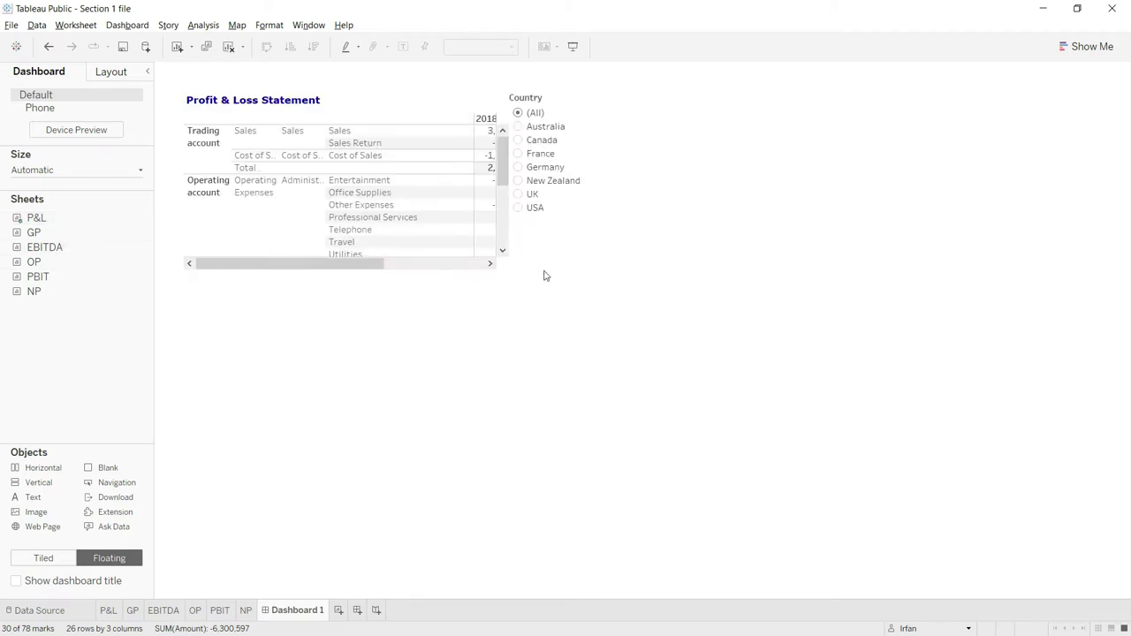
{"action": "left_click", "coordinate": [393, 106]}
{"action": "left_click_drag", "start_coordinate": [510, 271], "coordinate": [779, 469]}
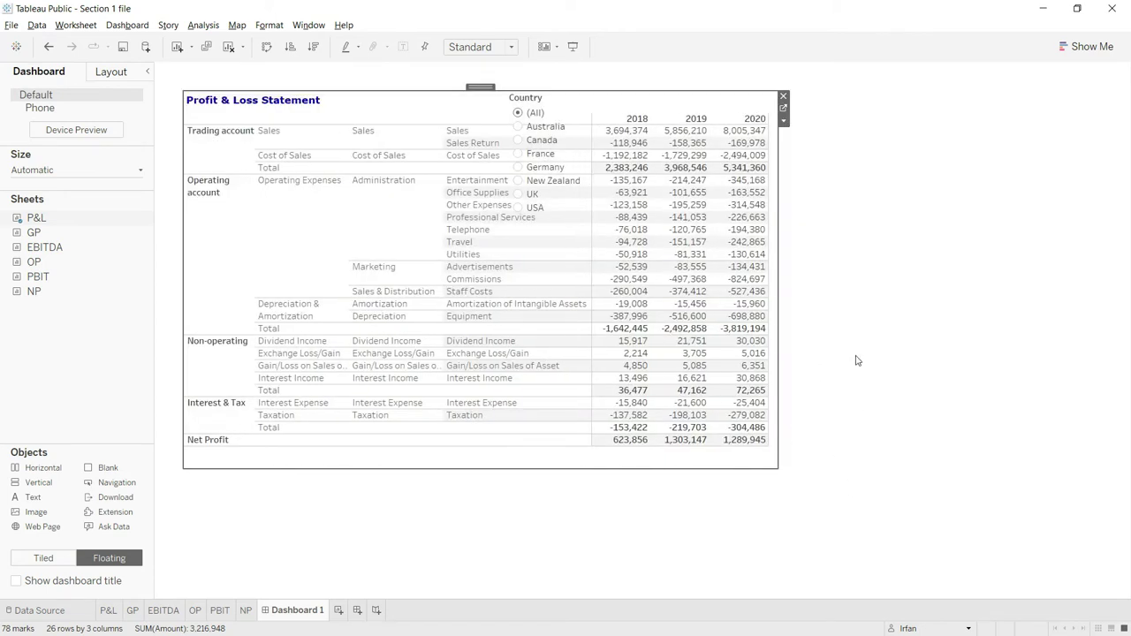
{"action": "left_click", "coordinate": [546, 102]}
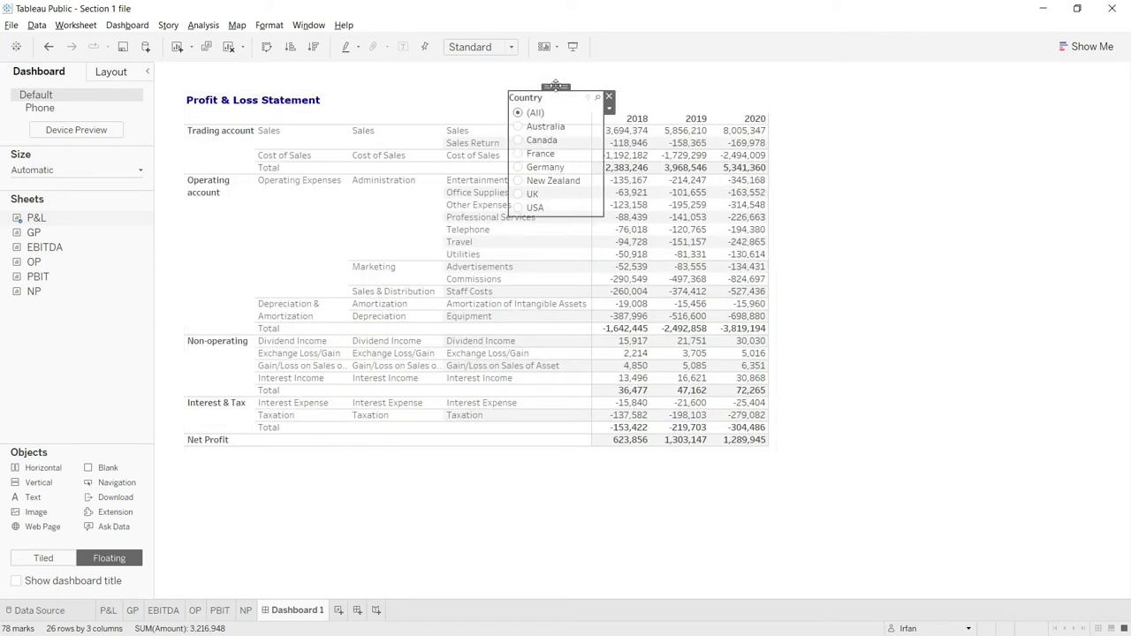
Step: Delete the Country filter and shift the Profit & Loss table lower, leaving space above
{"action": "left_click_drag", "start_coordinate": [556, 86], "coordinate": [1065, 77]}
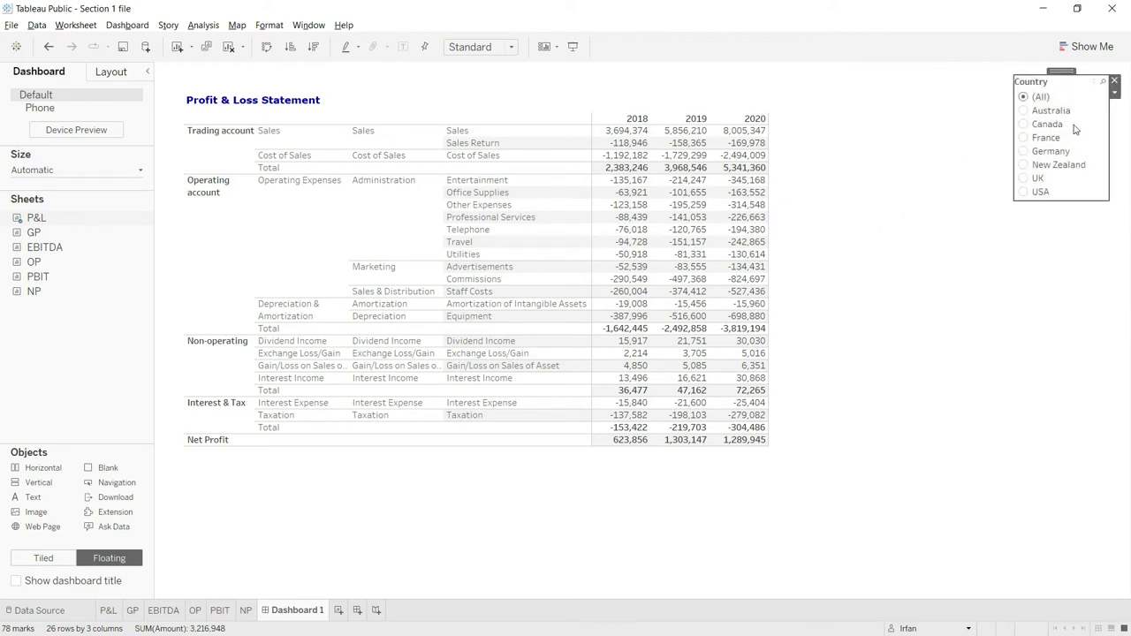
{"action": "left_click", "coordinate": [1116, 82]}
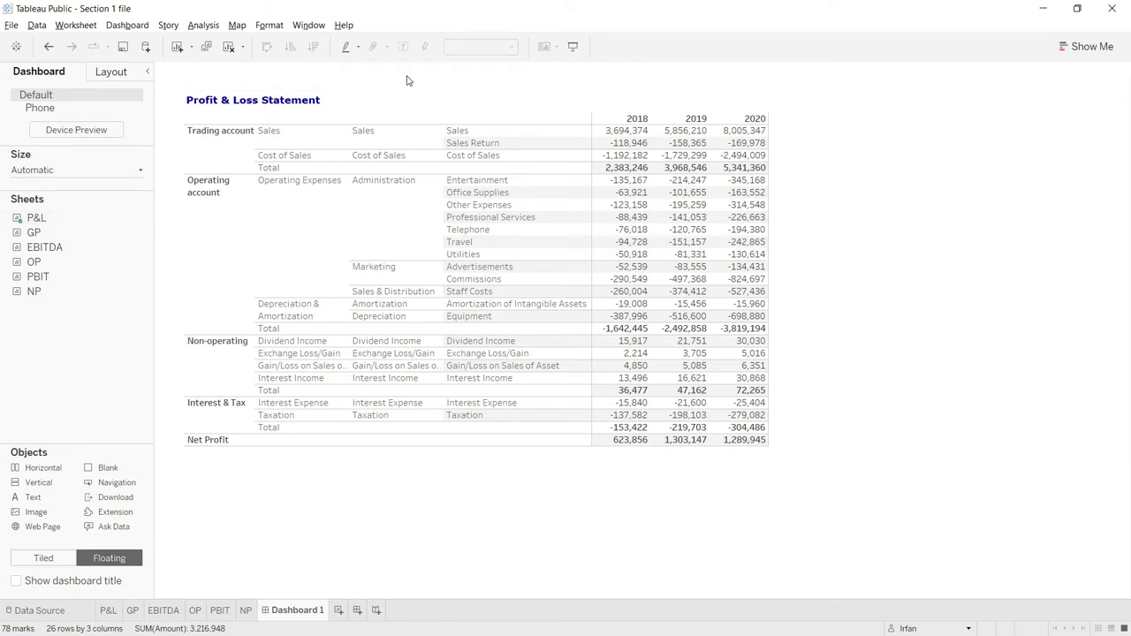
{"action": "left_click", "coordinate": [460, 102]}
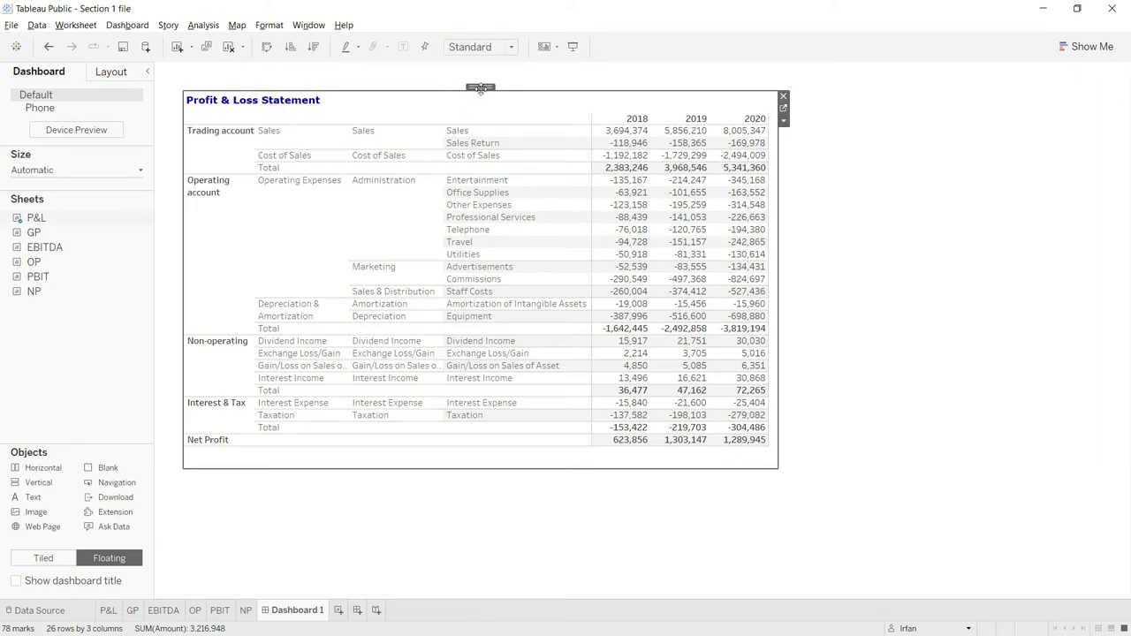
{"action": "left_click_drag", "start_coordinate": [480, 89], "coordinate": [454, 217]}
{"action": "left_click", "coordinate": [460, 175]}
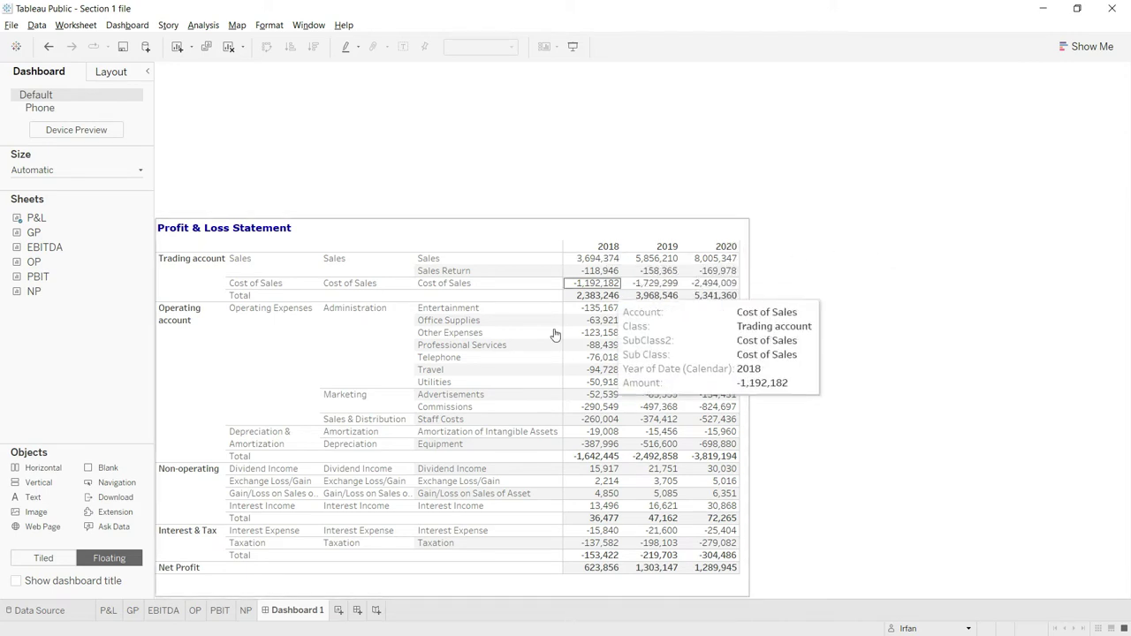
{"action": "right_click", "coordinate": [43, 237]}
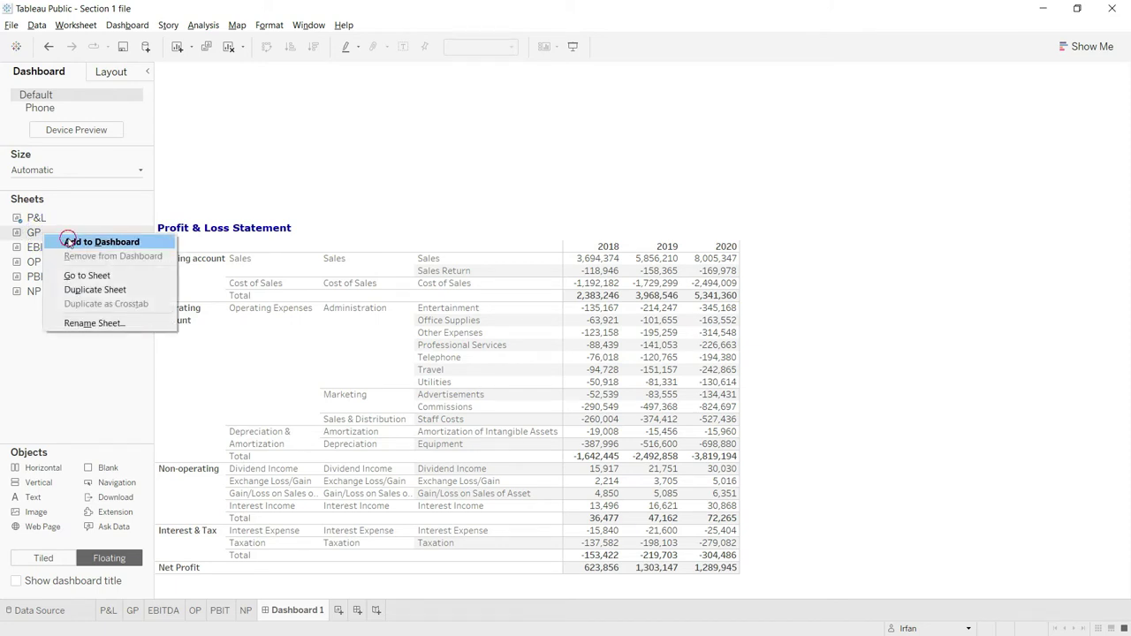
Step: Add the GP sheet, move the Gross Profit box to the top centre and shrink it to its figures
{"action": "left_click", "coordinate": [68, 242]}
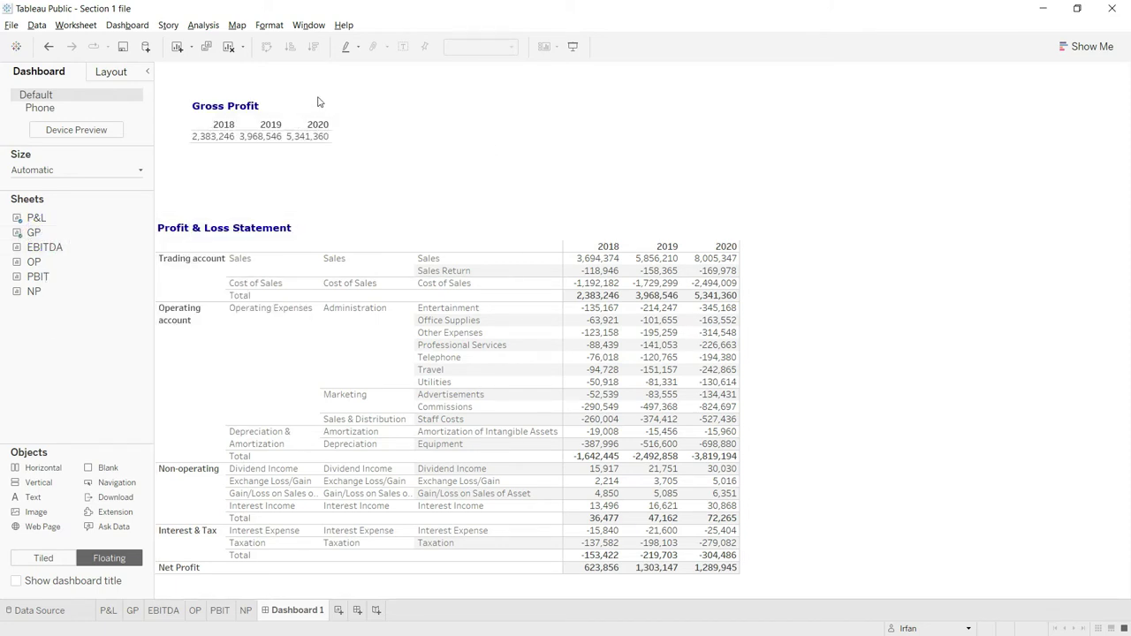
{"action": "left_click", "coordinate": [320, 103]}
{"action": "left_click_drag", "start_coordinate": [351, 91], "coordinate": [568, 62]}
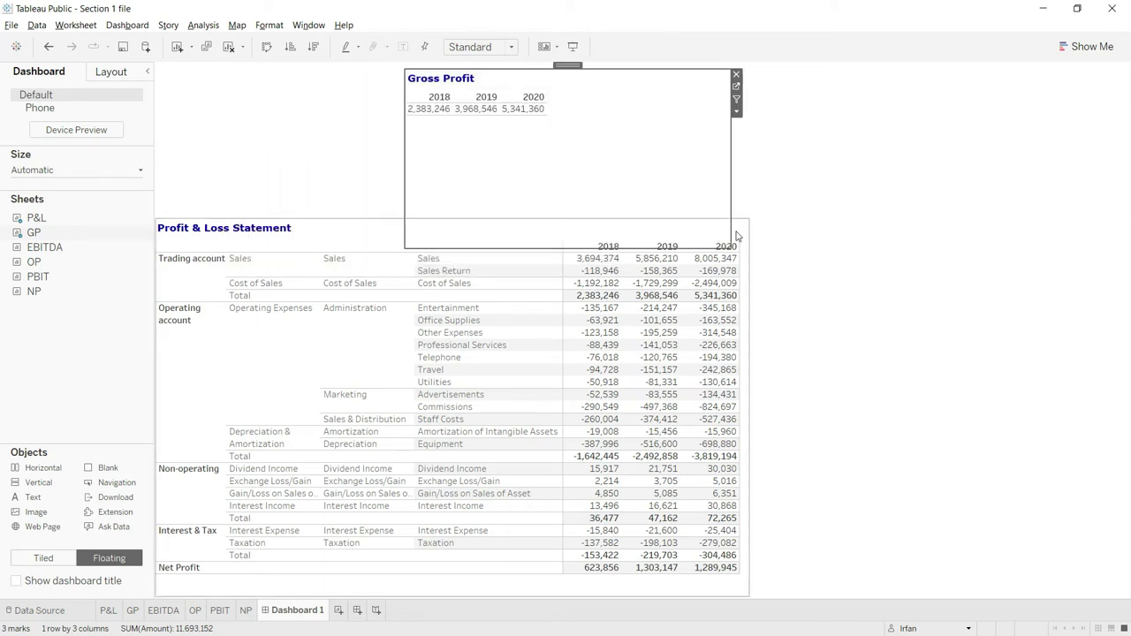
{"action": "left_click_drag", "start_coordinate": [733, 243], "coordinate": [558, 127]}
{"action": "mouse_move", "coordinate": [41, 237]}
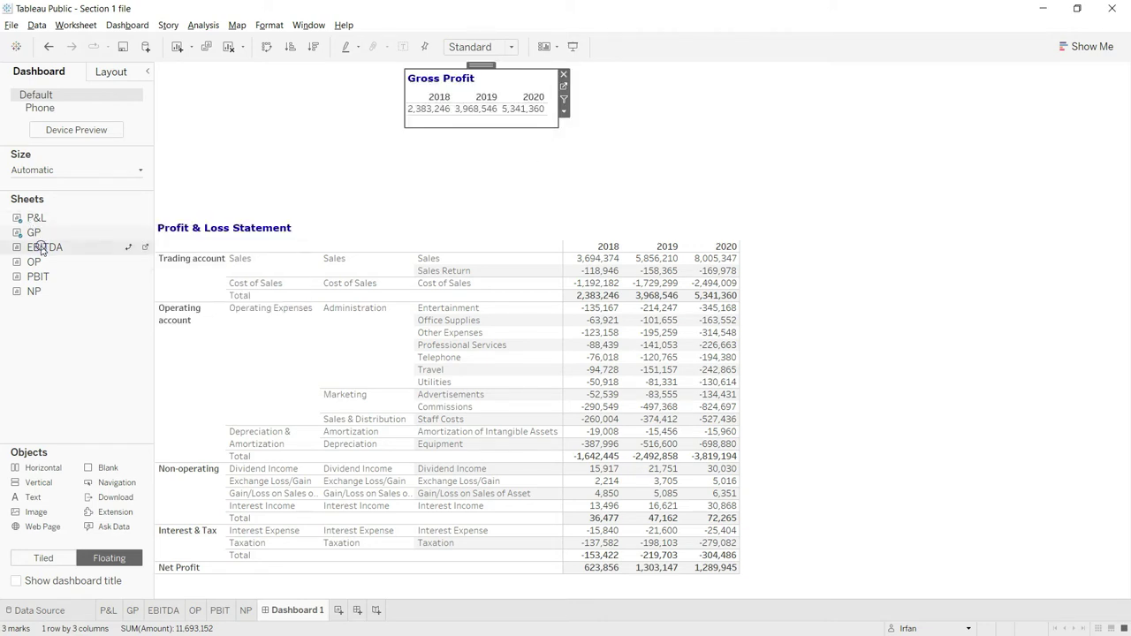
{"action": "right_click", "coordinate": [43, 246]}
Step: Add the EBITDA sheet beside Gross Profit and shrink its box to fit the figures
{"action": "left_click", "coordinate": [75, 253]}
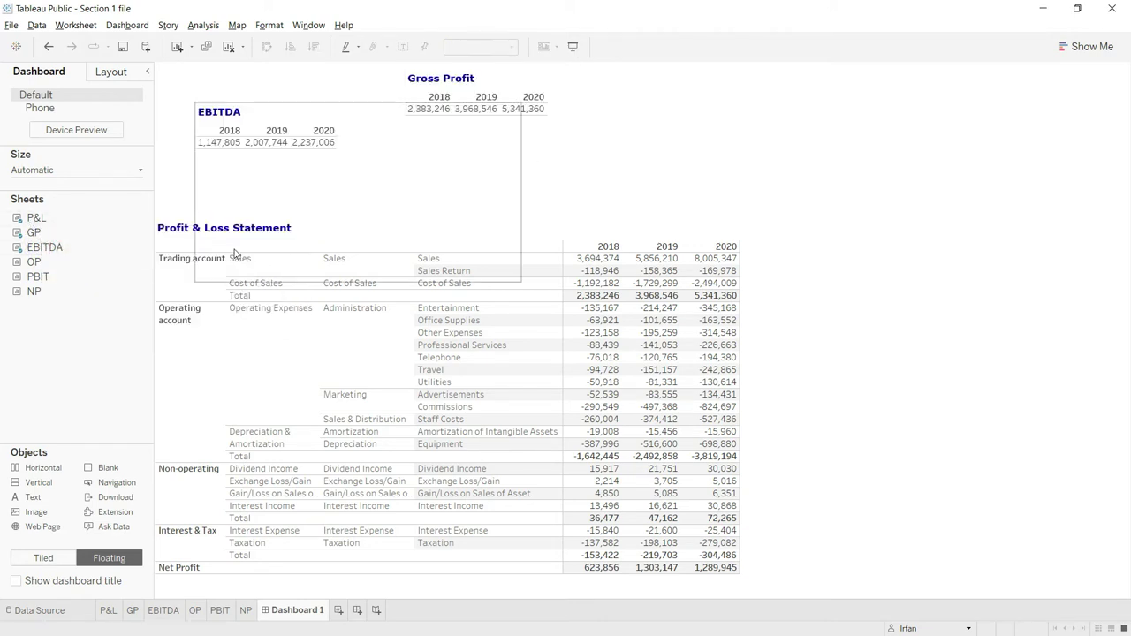
{"action": "left_click", "coordinate": [312, 110]}
{"action": "left_click_drag", "start_coordinate": [360, 97], "coordinate": [714, 75]}
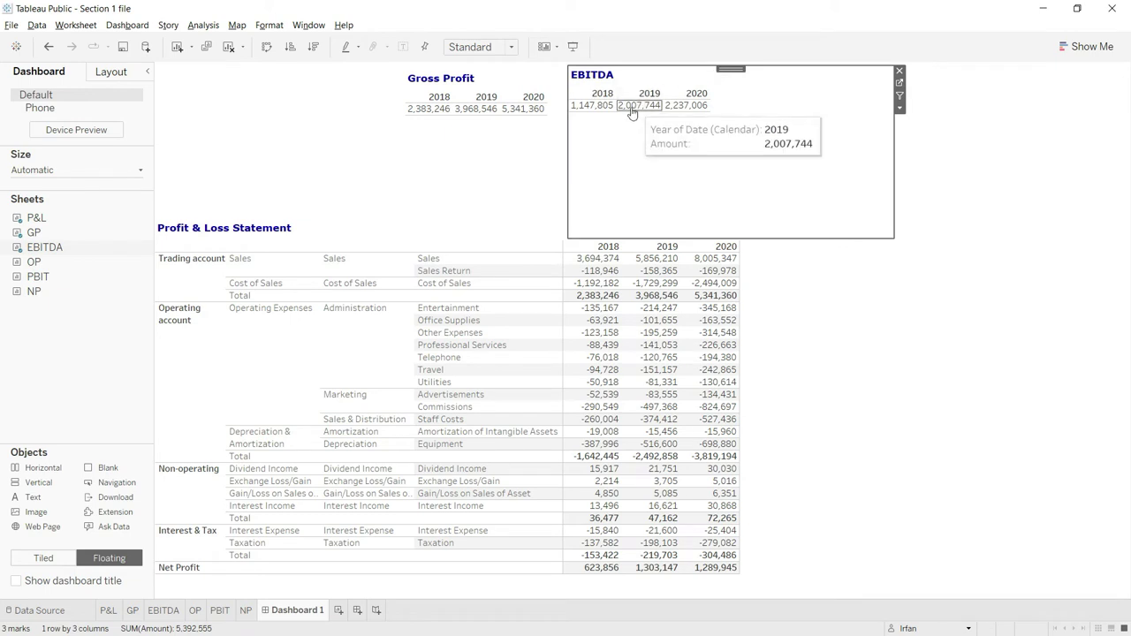
{"action": "left_click", "coordinate": [110, 76]}
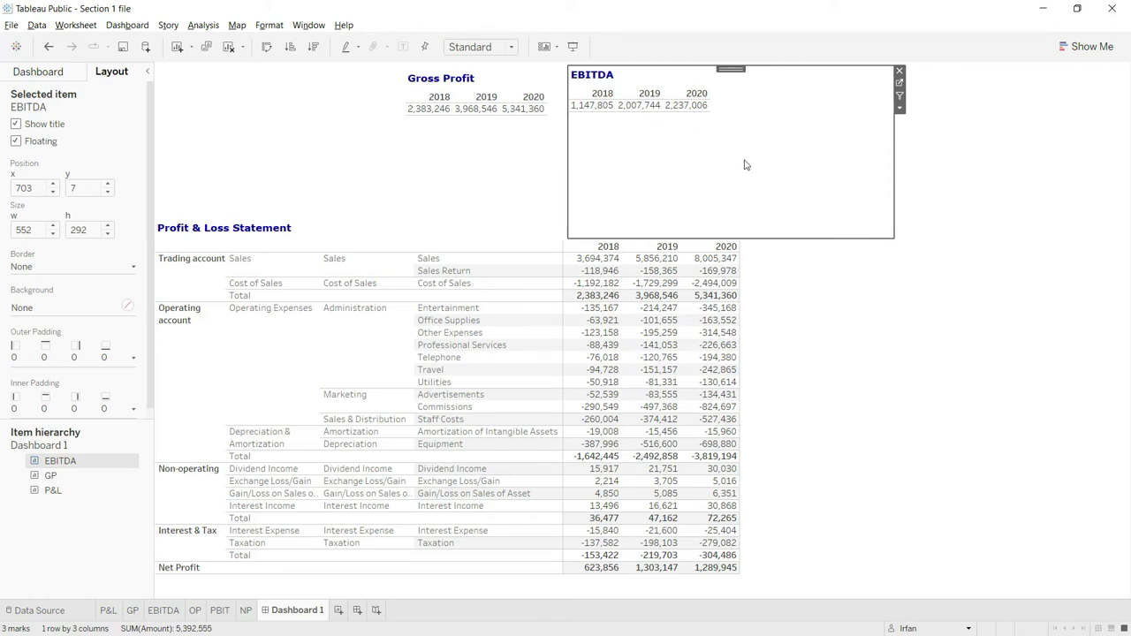
{"action": "left_click_drag", "start_coordinate": [893, 237], "coordinate": [736, 117]}
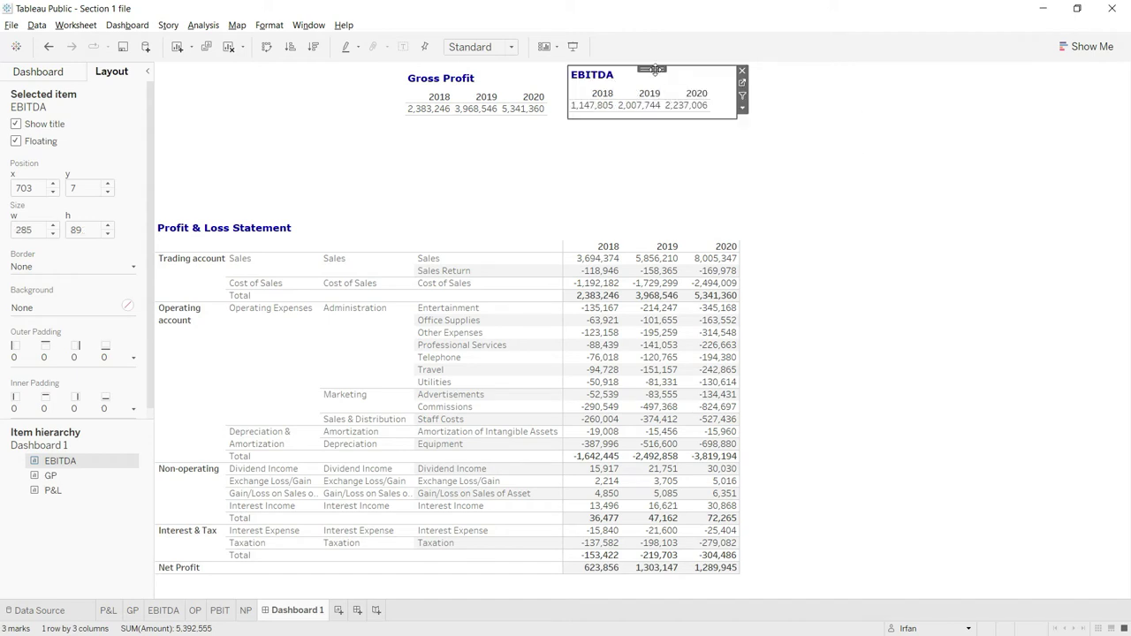
{"action": "left_click_drag", "start_coordinate": [655, 70], "coordinate": [640, 70]}
Step: Realign the Gross Profit box along the top row next to EBITDA
{"action": "left_click", "coordinate": [477, 66]}
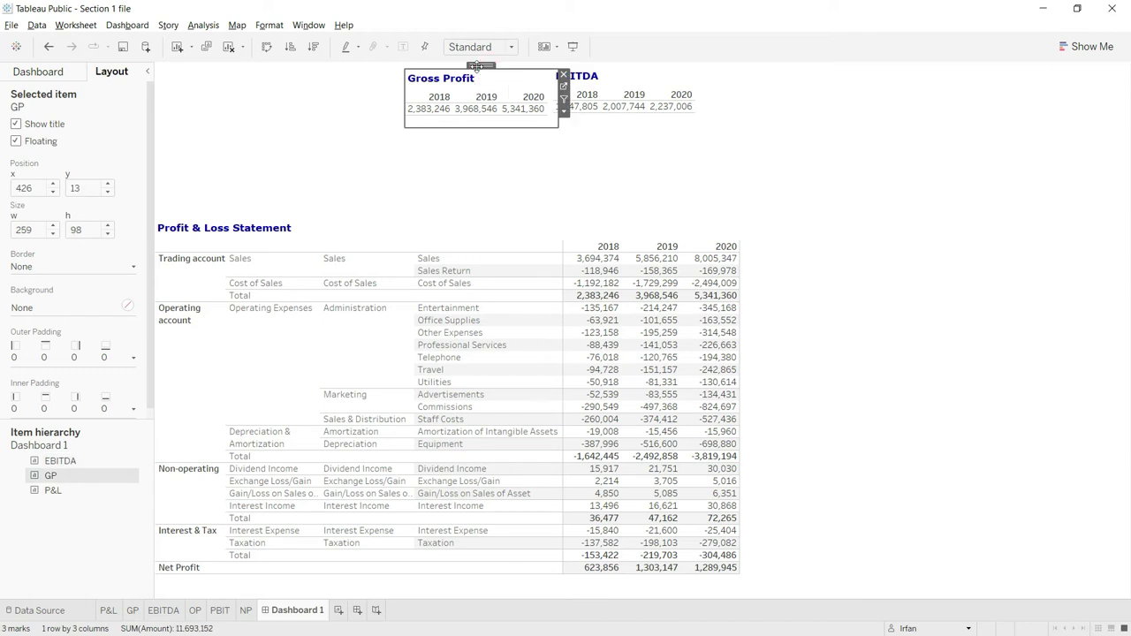
{"action": "mouse_move", "coordinate": [478, 66]}
{"action": "left_mouse_down"}
{"action": "mouse_move", "coordinate": [486, 70]}
{"action": "mouse_move", "coordinate": [480, 62]}
{"action": "left_mouse_up"}
{"action": "left_click", "coordinate": [513, 146]}
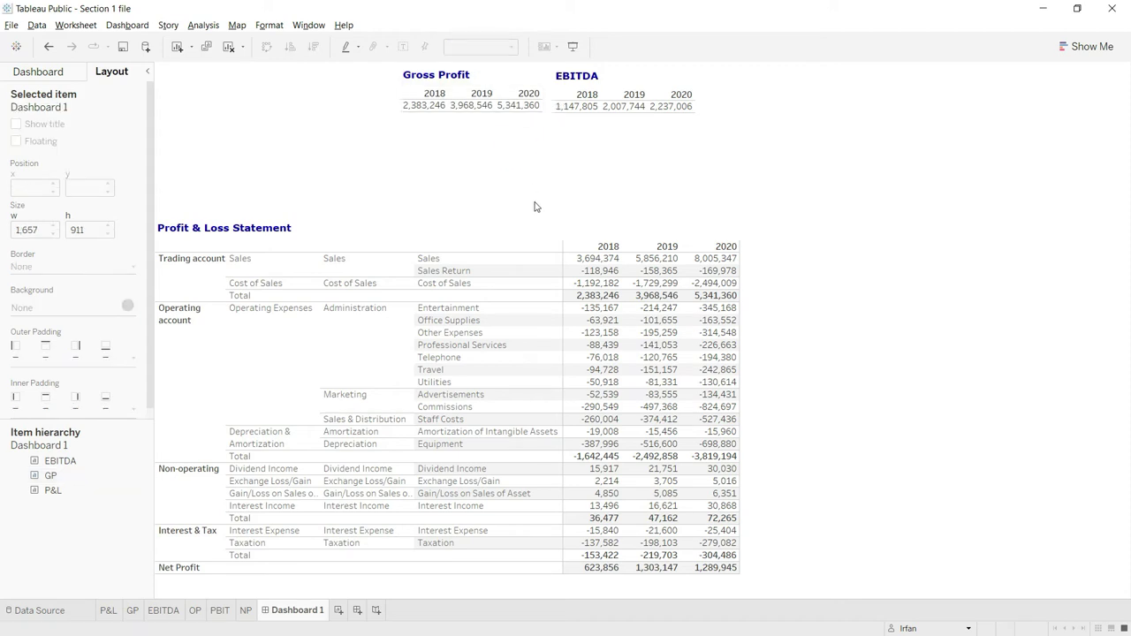
Step: Add the OP sheet, place Operating Profit right of EBITDA, and shrink it to its figures
{"action": "left_click", "coordinate": [39, 72]}
{"action": "mouse_move", "coordinate": [41, 252]}
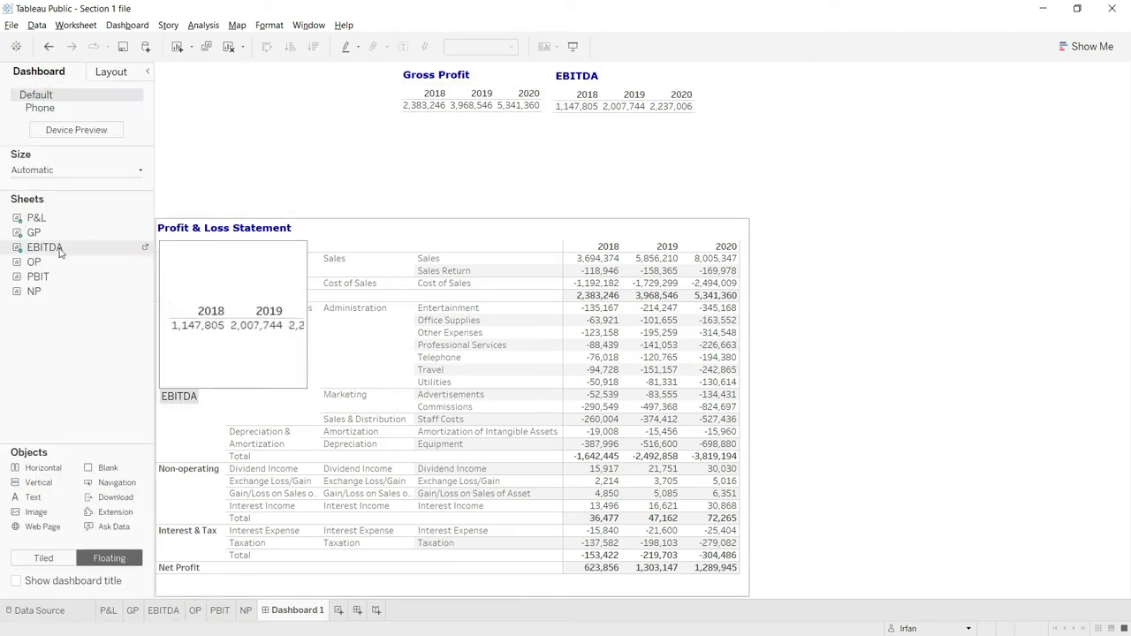
{"action": "right_click", "coordinate": [36, 262]}
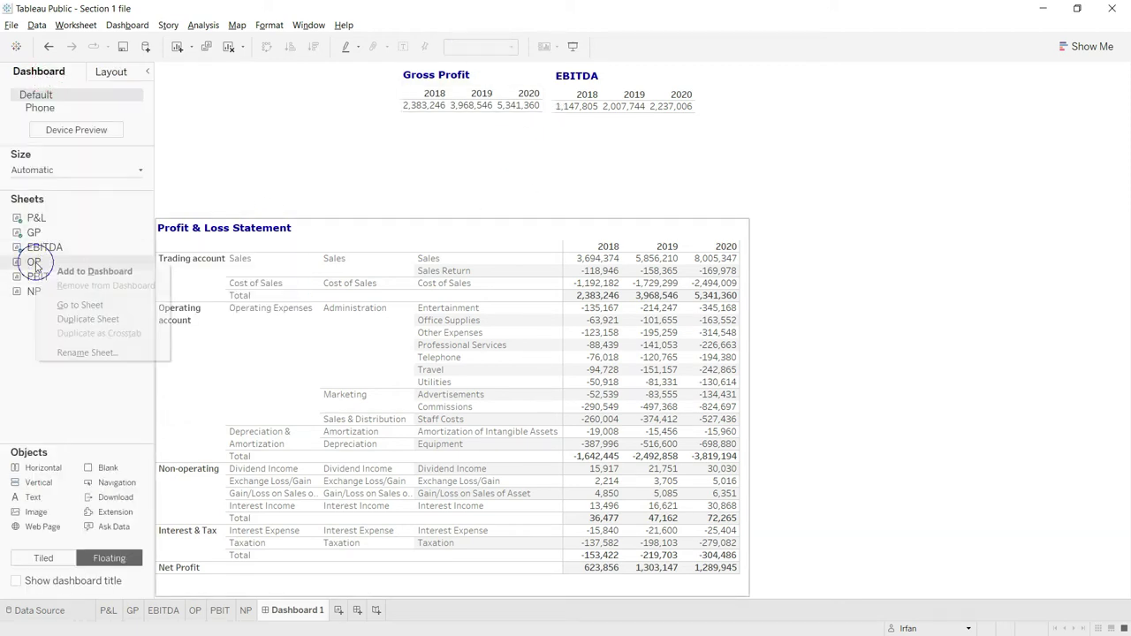
{"action": "left_click", "coordinate": [76, 277]}
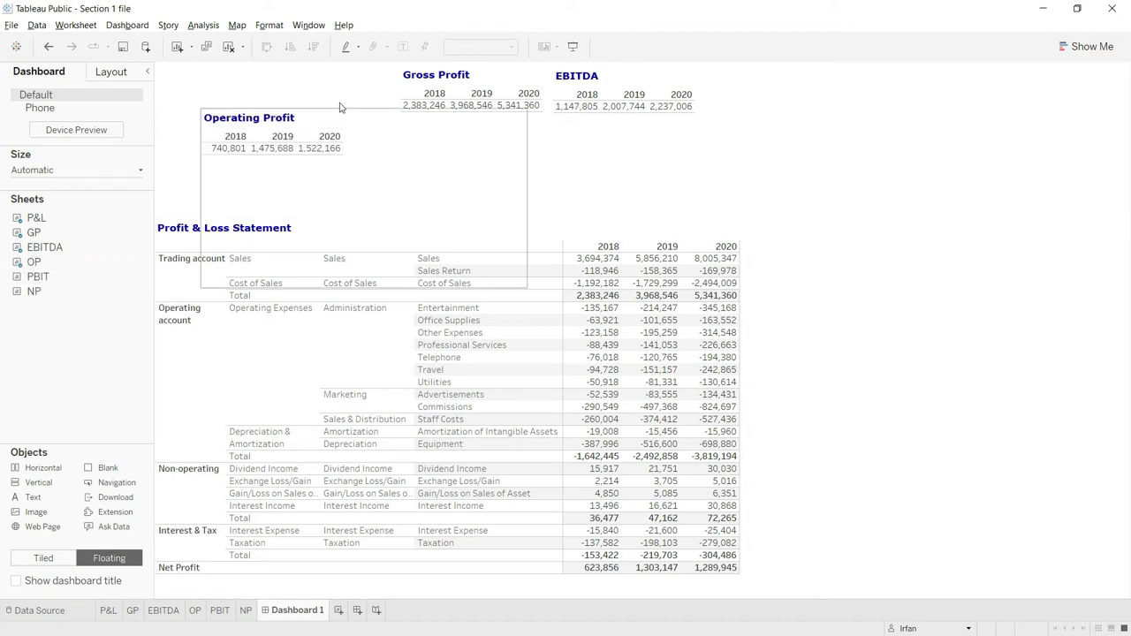
{"action": "left_click", "coordinate": [362, 124]}
{"action": "left_click_drag", "start_coordinate": [358, 105], "coordinate": [857, 62]}
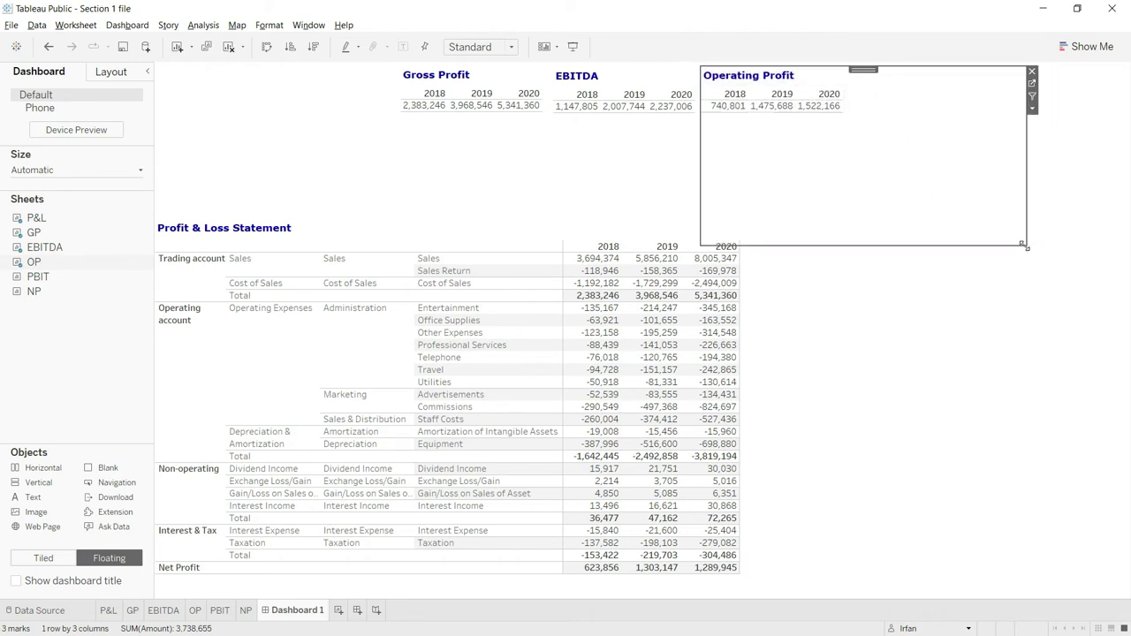
{"action": "left_click_drag", "start_coordinate": [1023, 245], "coordinate": [870, 131]}
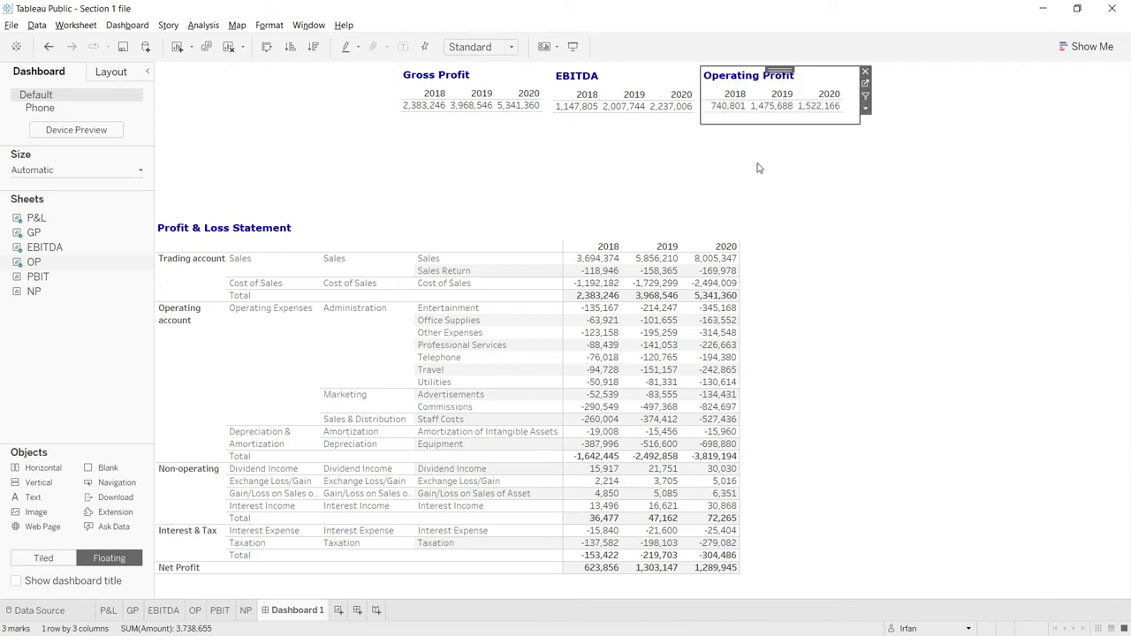
{"action": "left_click", "coordinate": [708, 165]}
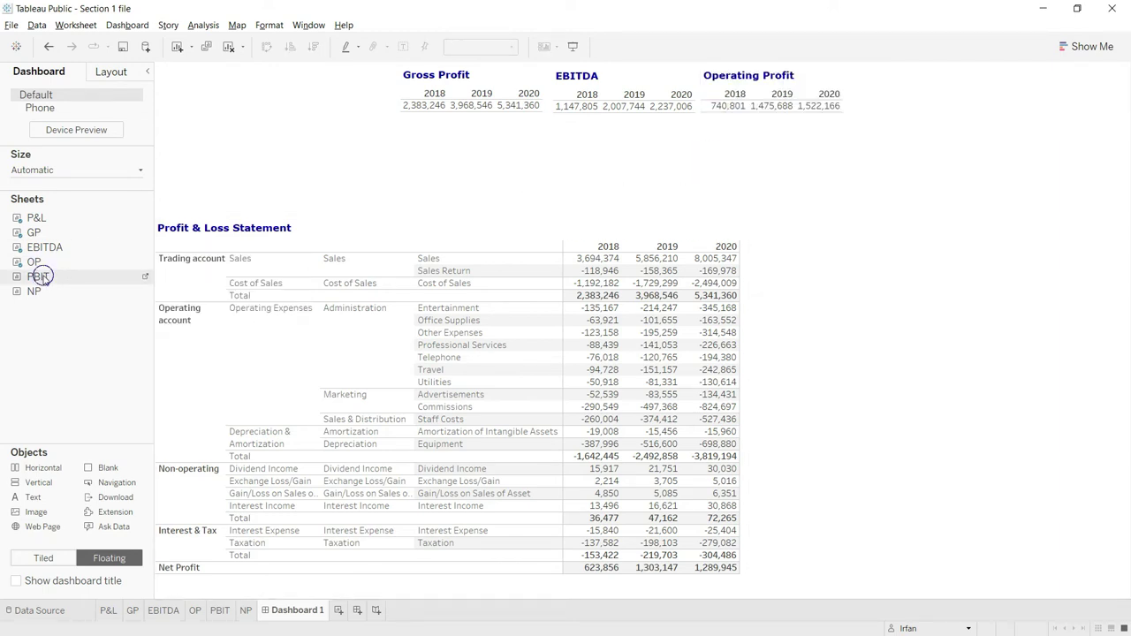
{"action": "right_click", "coordinate": [41, 276]}
Step: Add the PBIT sheet, restore it after an accidental delete, shrink it, and place it beside Operating Profit
{"action": "left_click", "coordinate": [76, 285]}
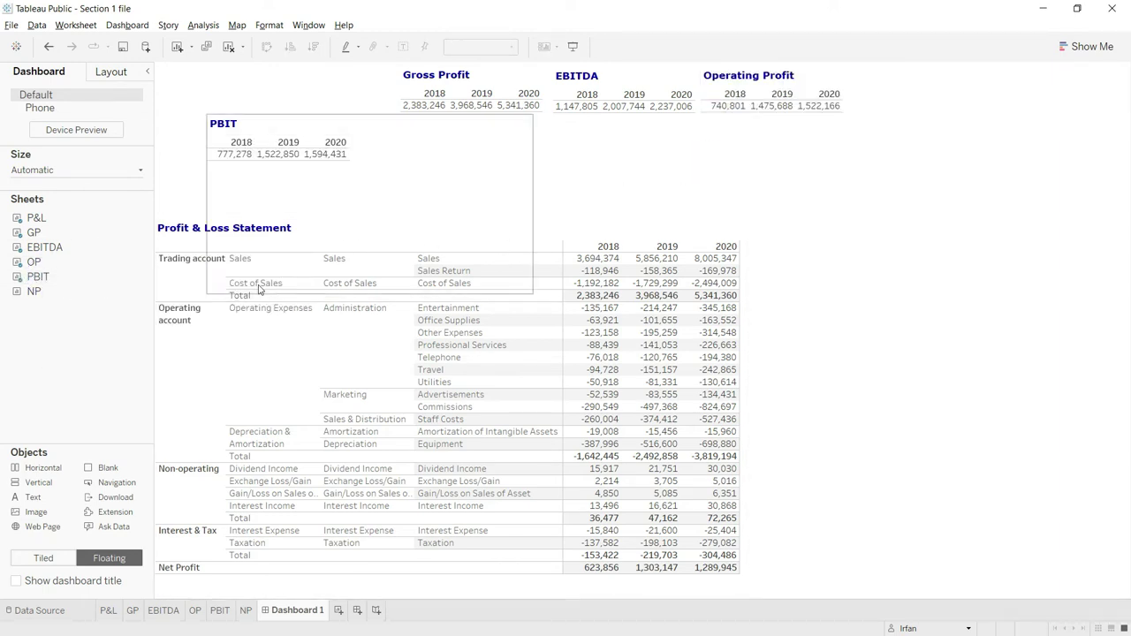
{"action": "left_click", "coordinate": [320, 128]}
{"action": "left_click_drag", "start_coordinate": [361, 112], "coordinate": [1006, 70]}
{"action": "key", "text": "Delete"}
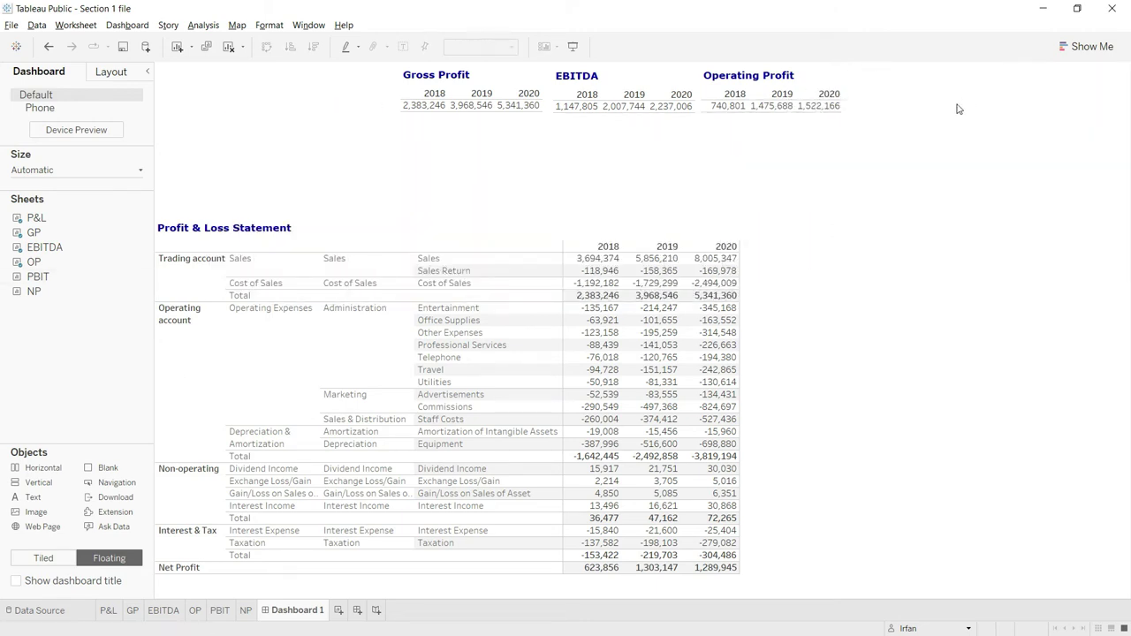
{"action": "key", "text": "ctrl+z"}
{"action": "key", "text": "ctrl+z"}
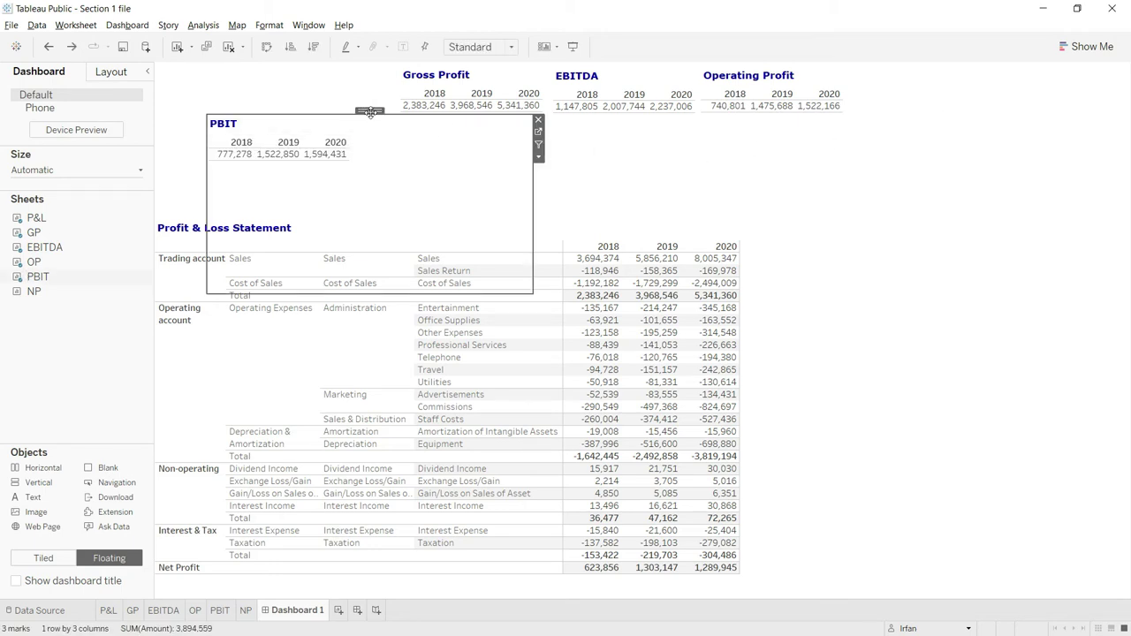
{"action": "left_click_drag", "start_coordinate": [369, 113], "coordinate": [907, 144]}
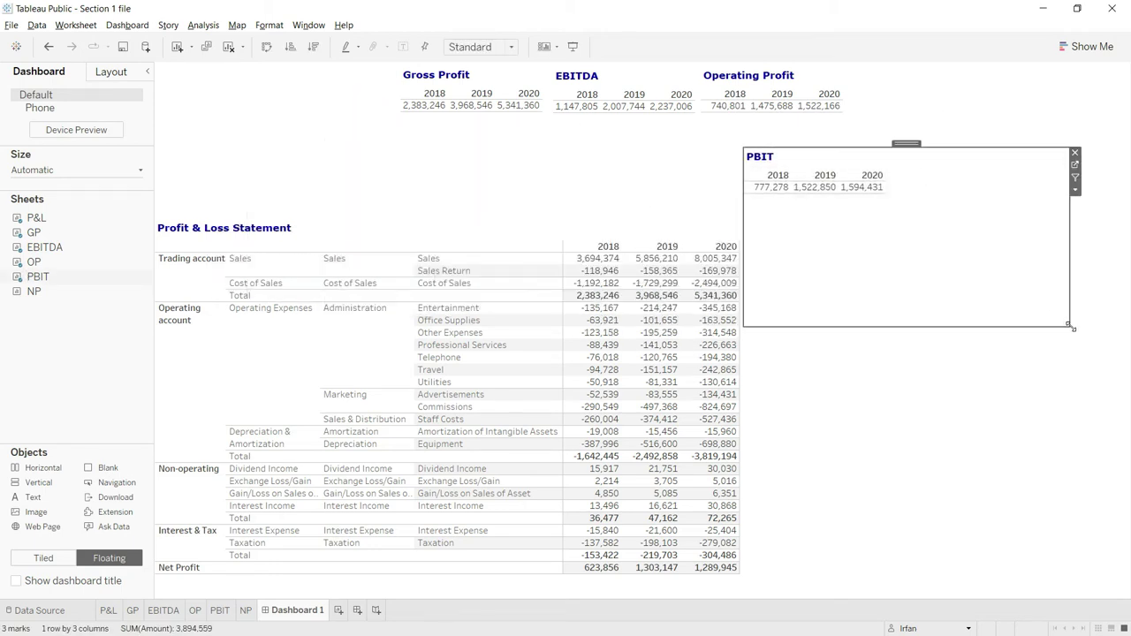
{"action": "left_click_drag", "start_coordinate": [1070, 326], "coordinate": [898, 203]}
{"action": "left_click_drag", "start_coordinate": [829, 145], "coordinate": [936, 68]}
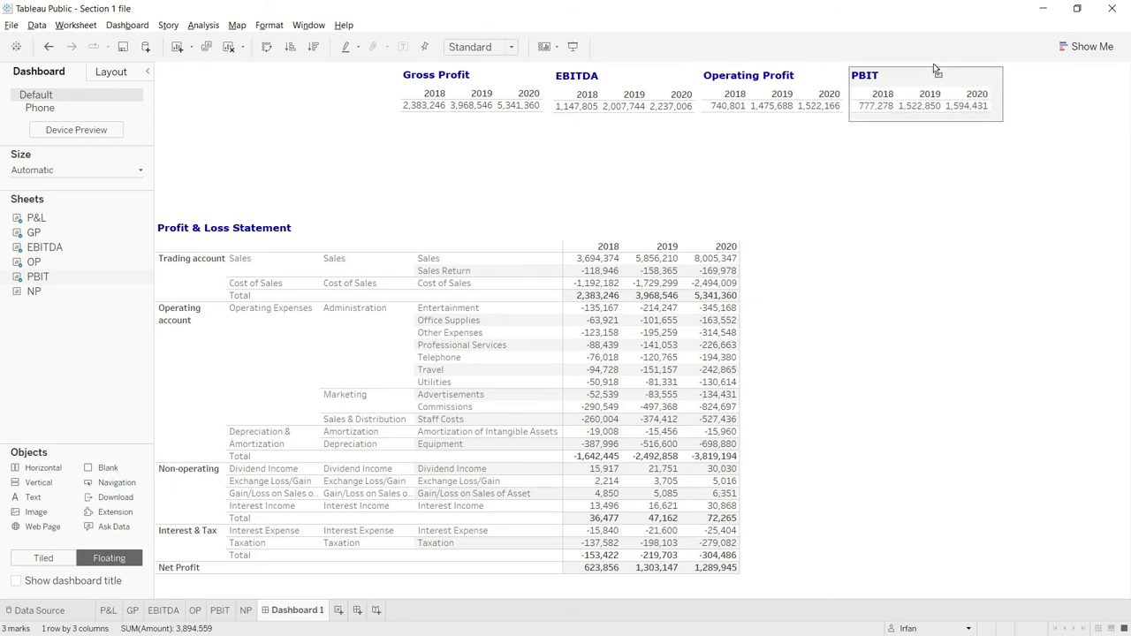
{"action": "left_click", "coordinate": [928, 223]}
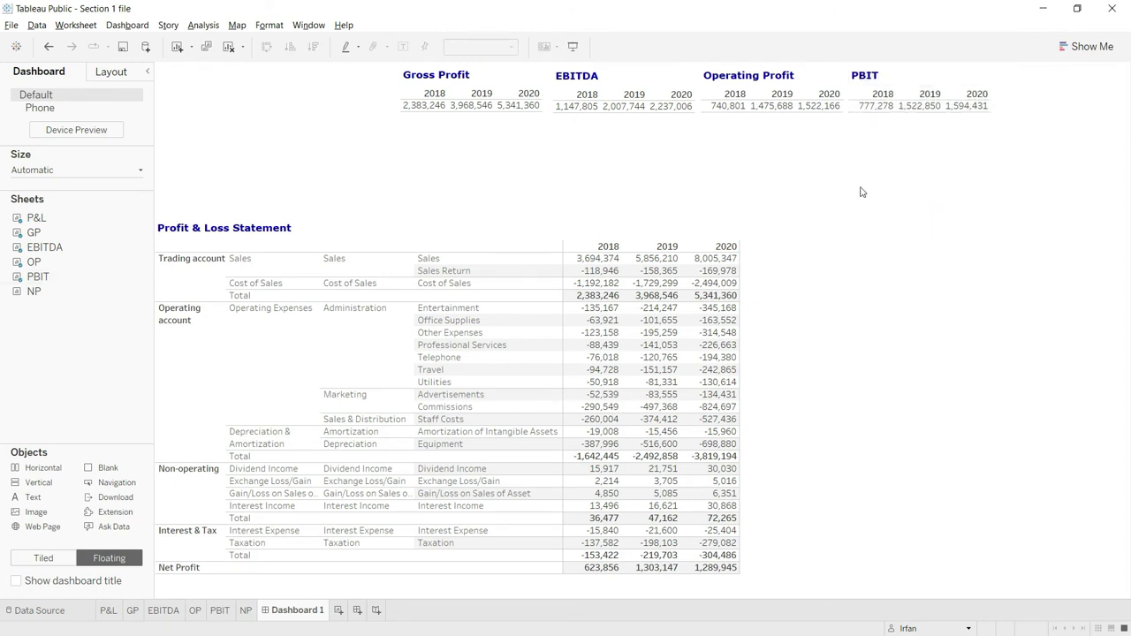
{"action": "right_click", "coordinate": [39, 284]}
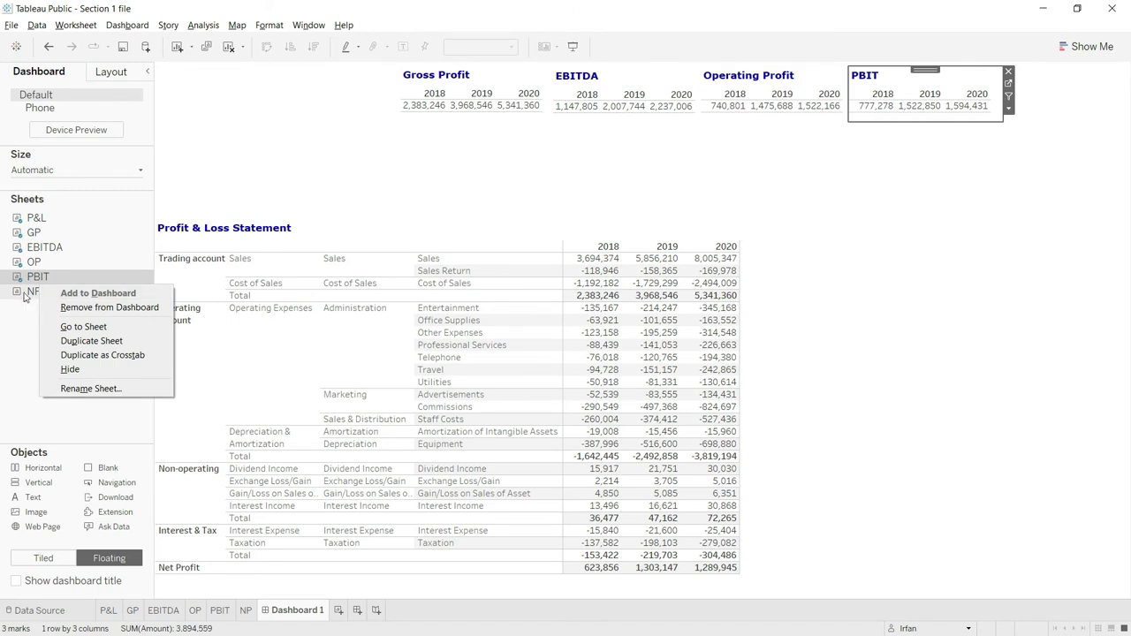
Step: Add the NP sheet, shrink Net Profit to its figures and move it after PBIT
{"action": "left_click", "coordinate": [33, 291]}
{"action": "right_click", "coordinate": [36, 292]}
{"action": "left_click", "coordinate": [97, 301]}
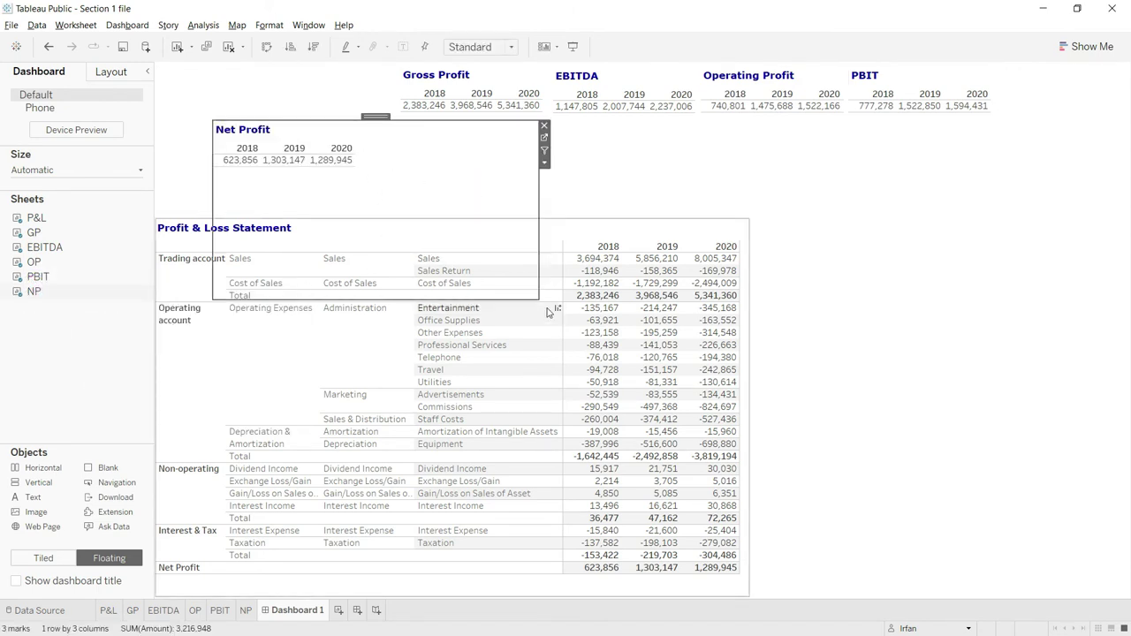
{"action": "left_click_drag", "start_coordinate": [538, 298], "coordinate": [367, 179]}
{"action": "left_click_drag", "start_coordinate": [290, 115], "coordinate": [1069, 77]}
Step: Nudge Gross Profit, EBITDA and Operating Profit slightly left to close the gaps
{"action": "left_click", "coordinate": [466, 101]}
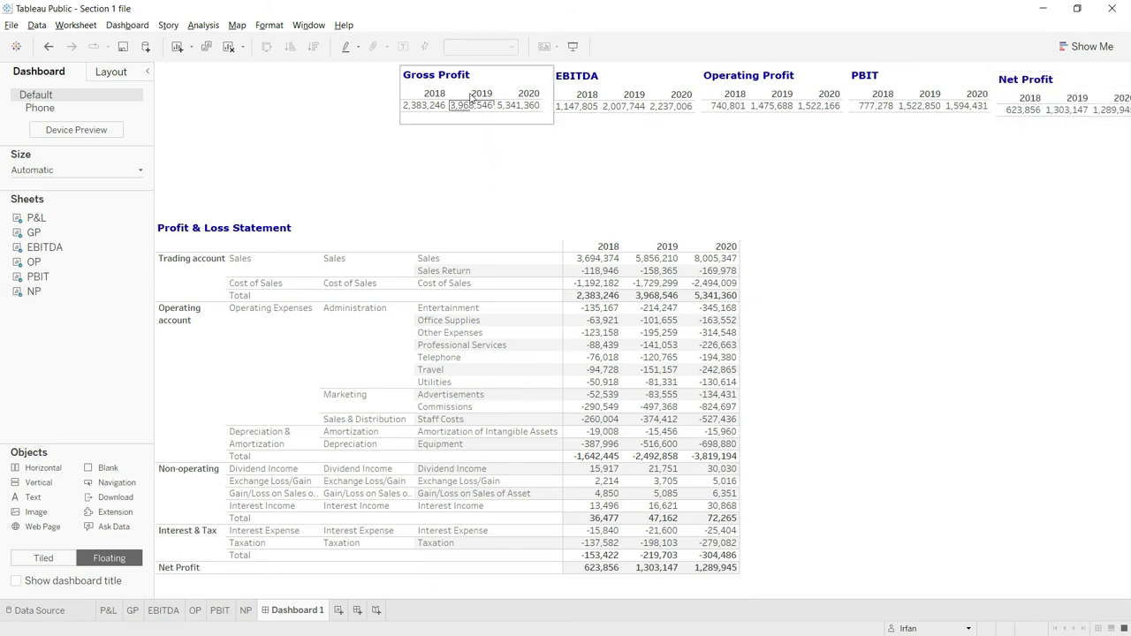
{"action": "left_click_drag", "start_coordinate": [483, 76], "coordinate": [462, 77]}
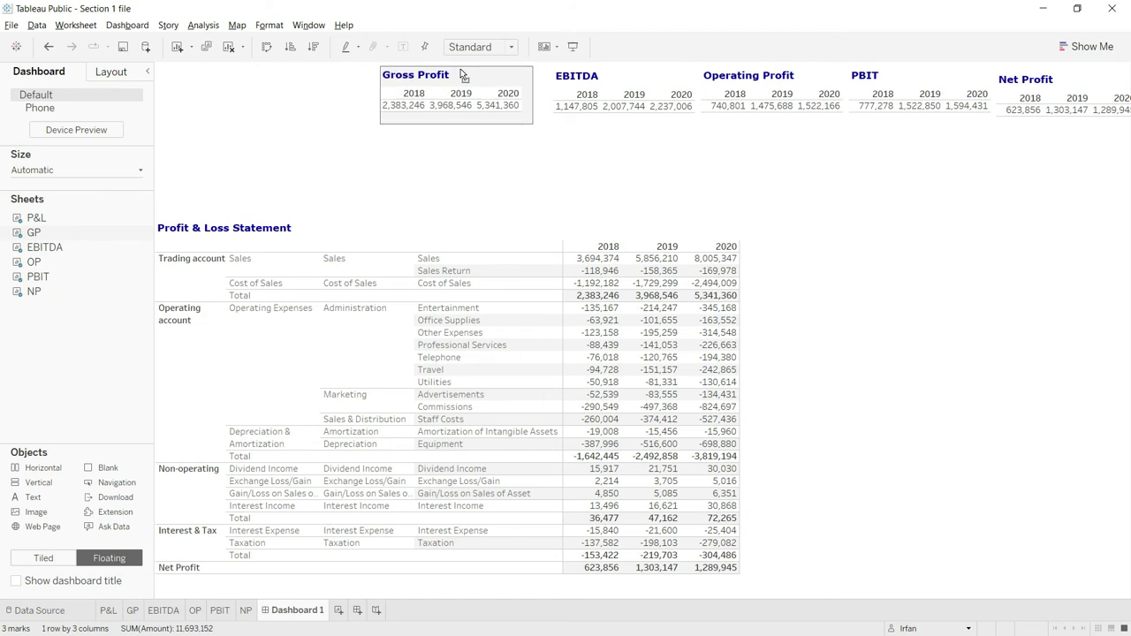
{"action": "left_click", "coordinate": [574, 84]}
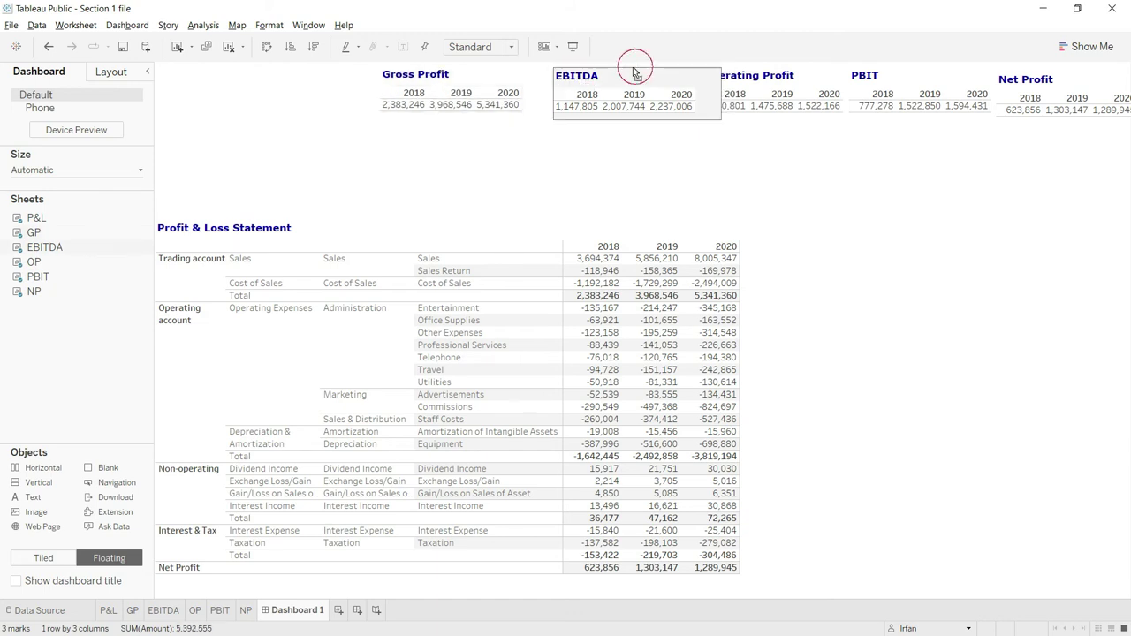
{"action": "left_click_drag", "start_coordinate": [635, 69], "coordinate": [613, 70]}
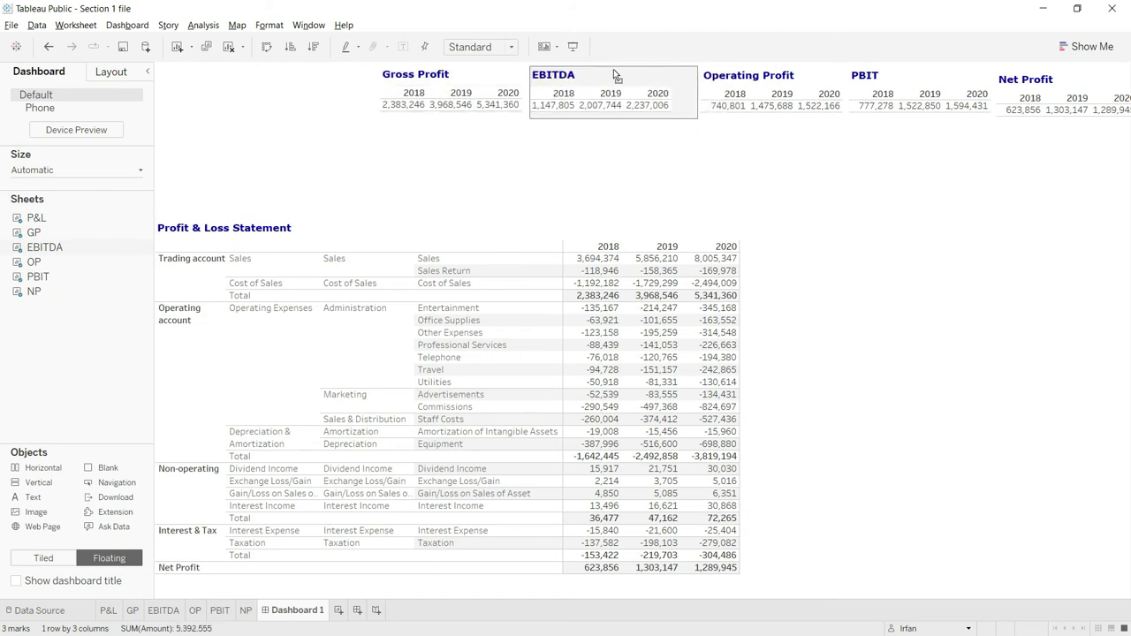
{"action": "left_click", "coordinate": [758, 83]}
{"action": "left_click_drag", "start_coordinate": [781, 66], "coordinate": [759, 67]}
{"action": "left_click", "coordinate": [822, 163]}
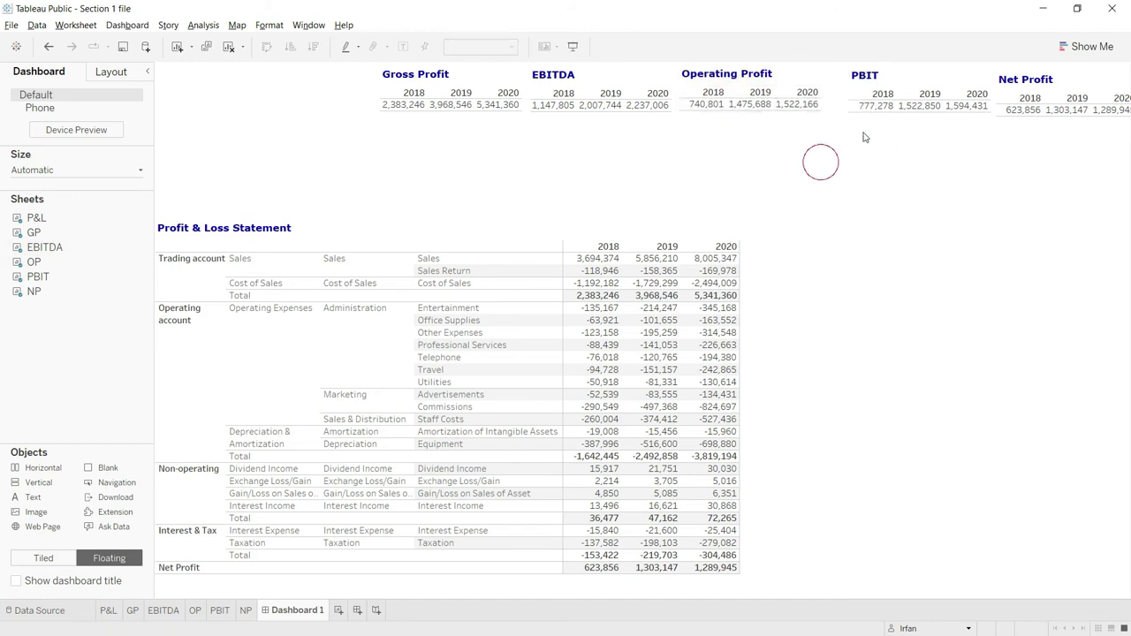
Step: Shift PBIT and Net Profit left so PBIT's 2020 column shows without overlap
{"action": "left_click", "coordinate": [875, 79]}
{"action": "left_click", "coordinate": [707, 104]}
{"action": "left_click", "coordinate": [734, 76]}
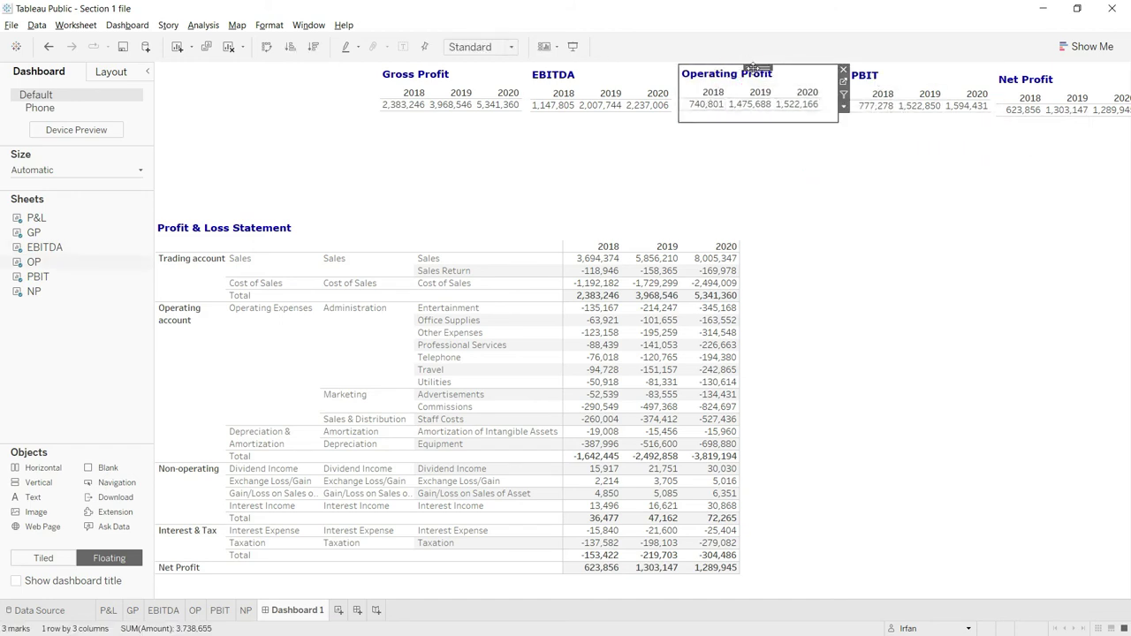
{"action": "left_click", "coordinate": [884, 81]}
{"action": "left_click_drag", "start_coordinate": [906, 64], "coordinate": [899, 66]}
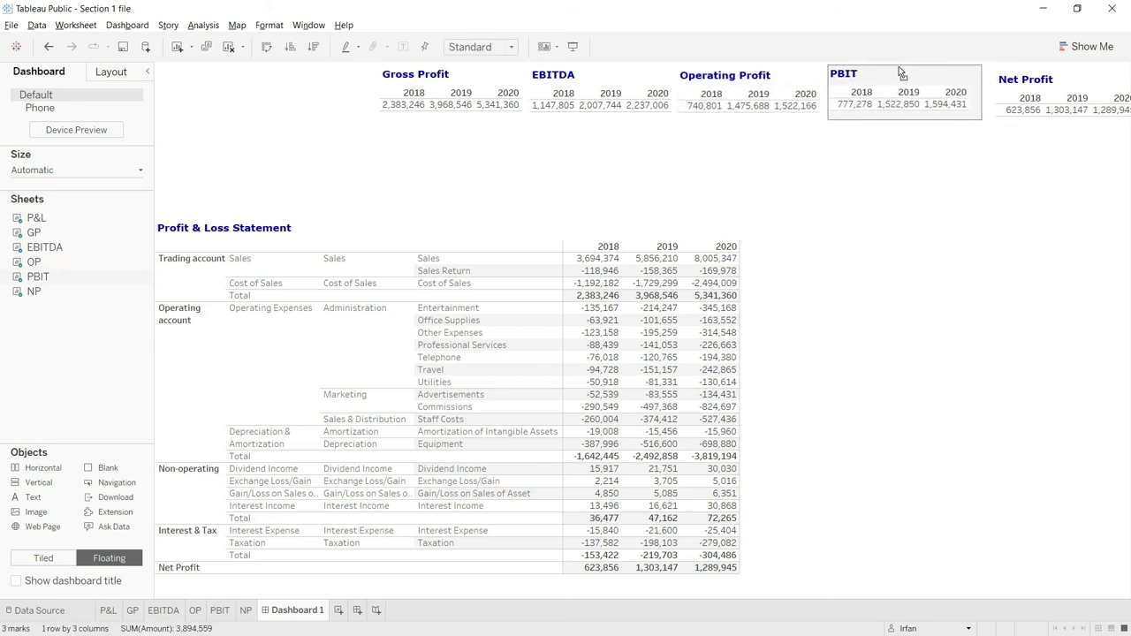
{"action": "left_click", "coordinate": [1032, 95]}
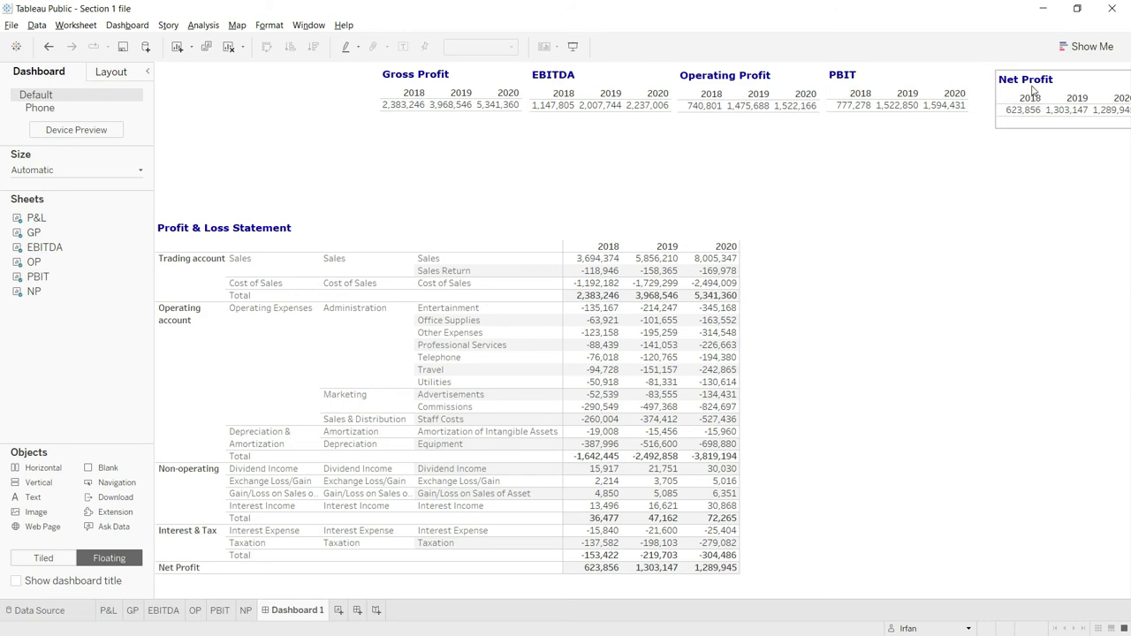
{"action": "left_click_drag", "start_coordinate": [1075, 66], "coordinate": [1054, 67]}
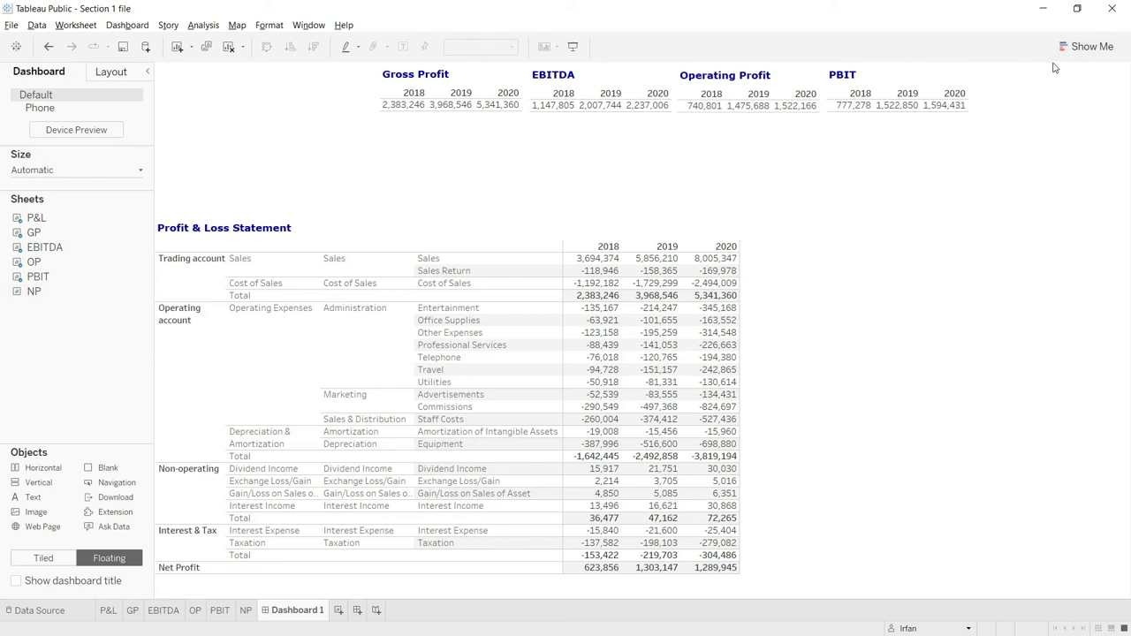
{"action": "key", "text": "ctrl+z"}
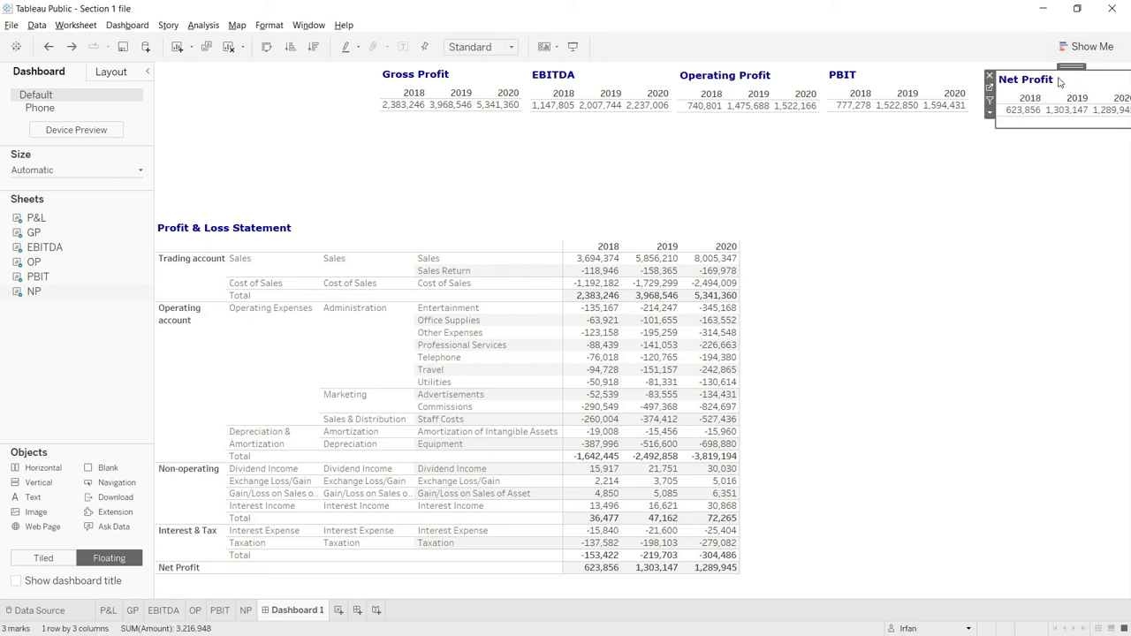
{"action": "left_click_drag", "start_coordinate": [1071, 67], "coordinate": [1052, 67]}
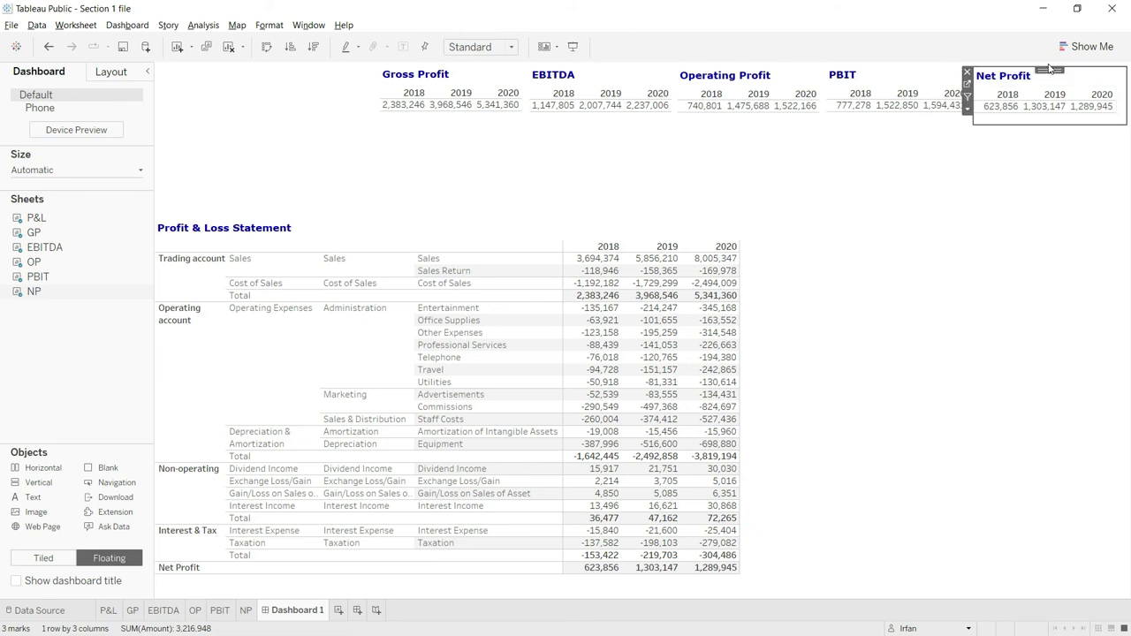
{"action": "left_click", "coordinate": [1080, 210]}
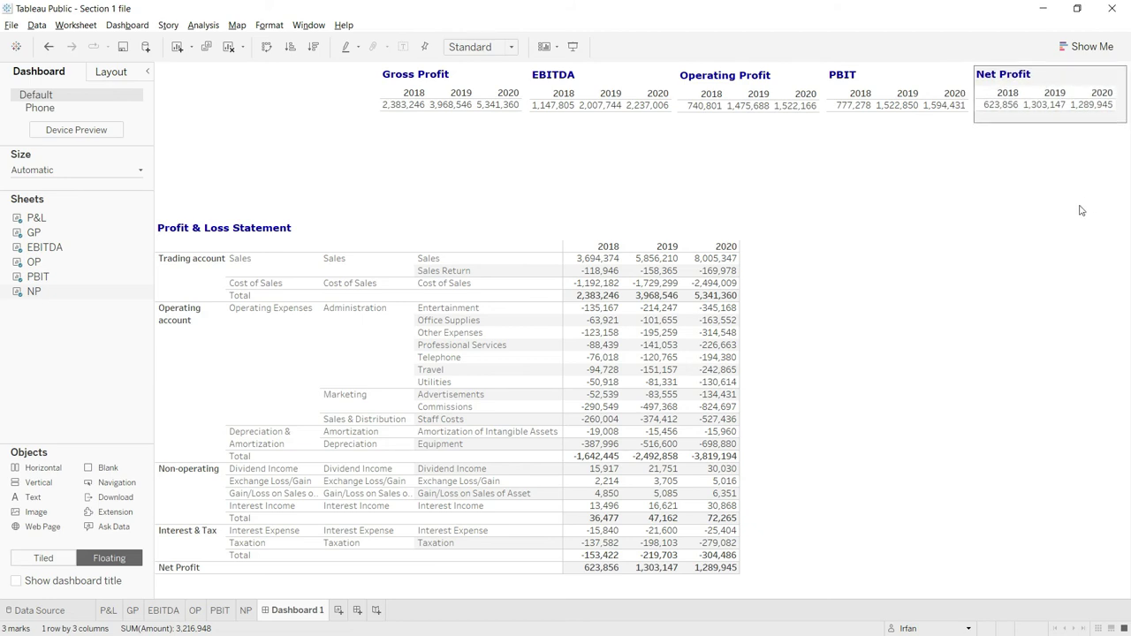
{"action": "left_click", "coordinate": [1081, 210]}
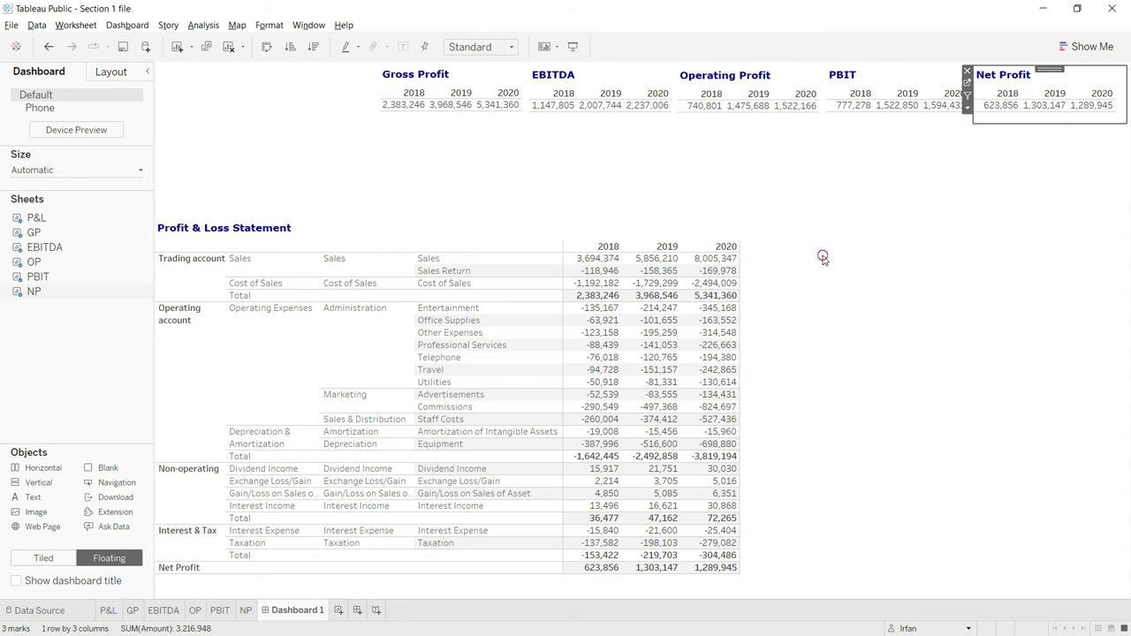